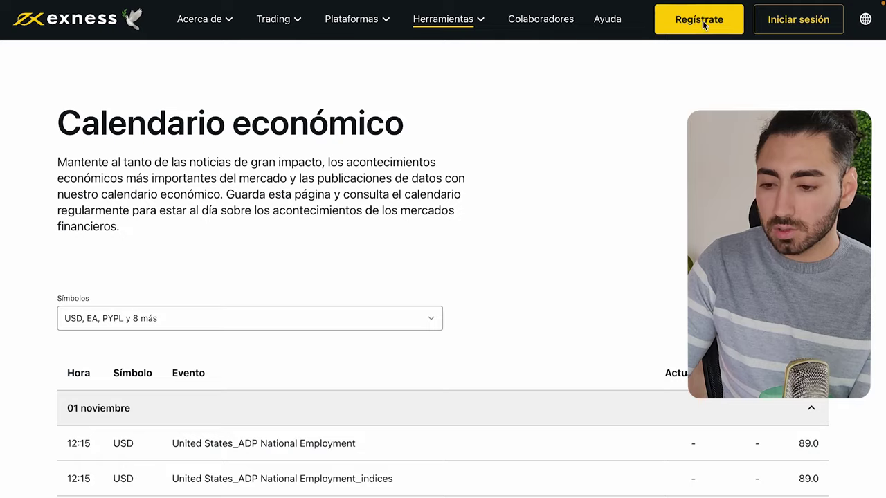
Register with Argentina as country of residence, an e-mail and pasted password, ticking the US-tax declaration.
{"action": "left_click", "coordinate": [574, 35]}
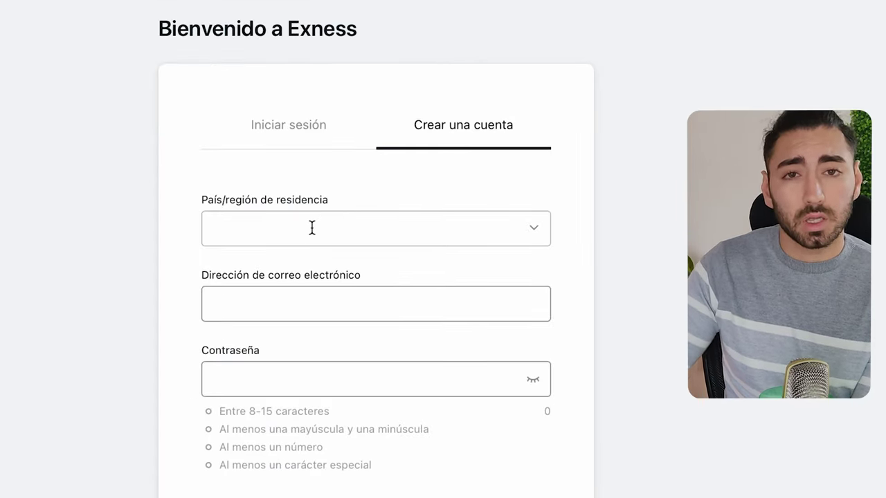
{"action": "left_click", "coordinate": [312, 228]}
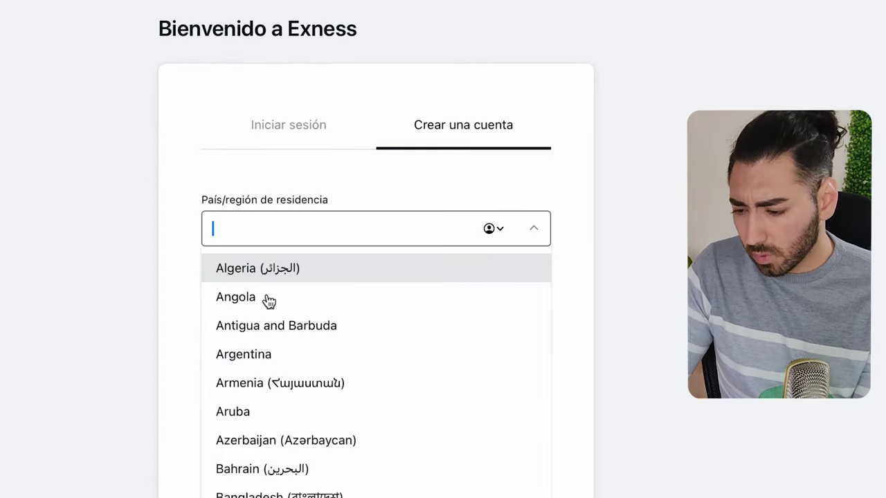
{"action": "left_click", "coordinate": [250, 356]}
{"action": "left_click", "coordinate": [250, 293]}
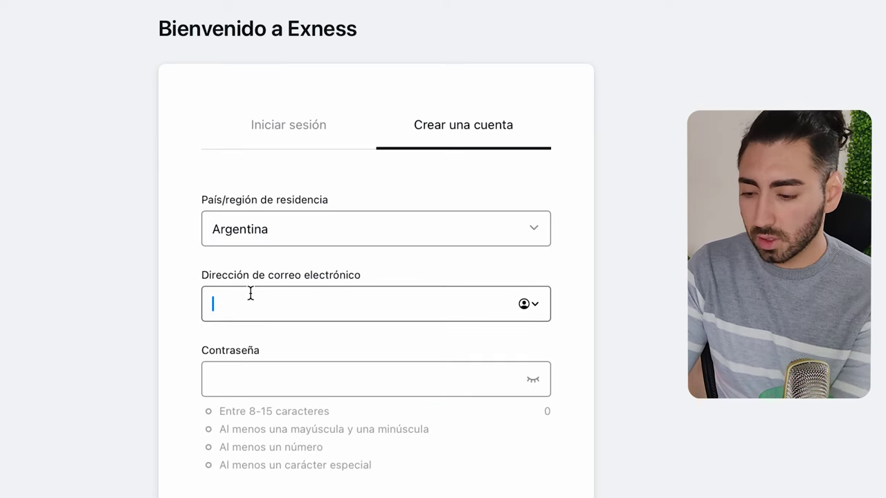
{"action": "left_click", "coordinate": [253, 379]}
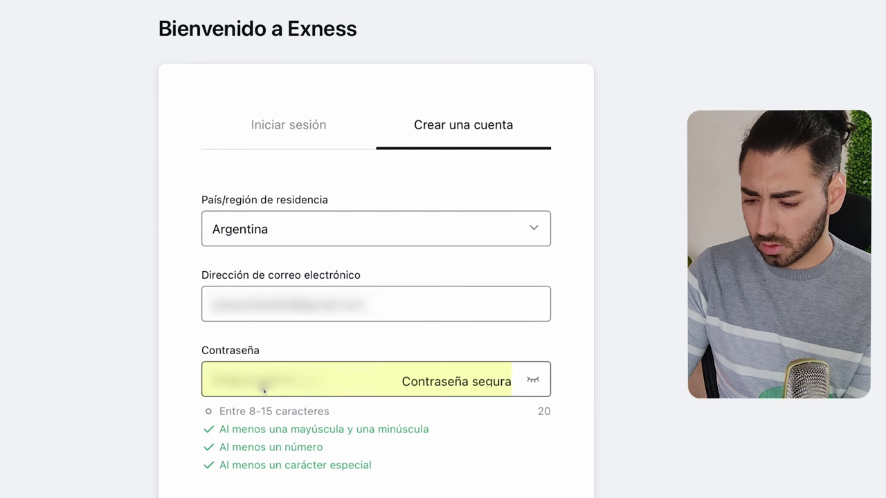
{"action": "key", "text": "super+v"}
{"action": "scroll", "coordinate": [361, 389], "scroll_direction": "down", "scroll_amount": 5}
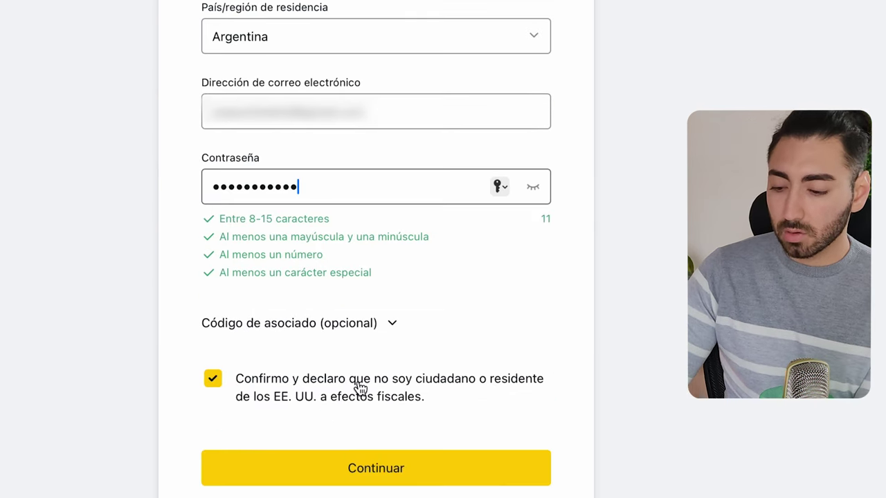
{"action": "scroll", "coordinate": [399, 401], "scroll_direction": "down", "scroll_amount": 1}
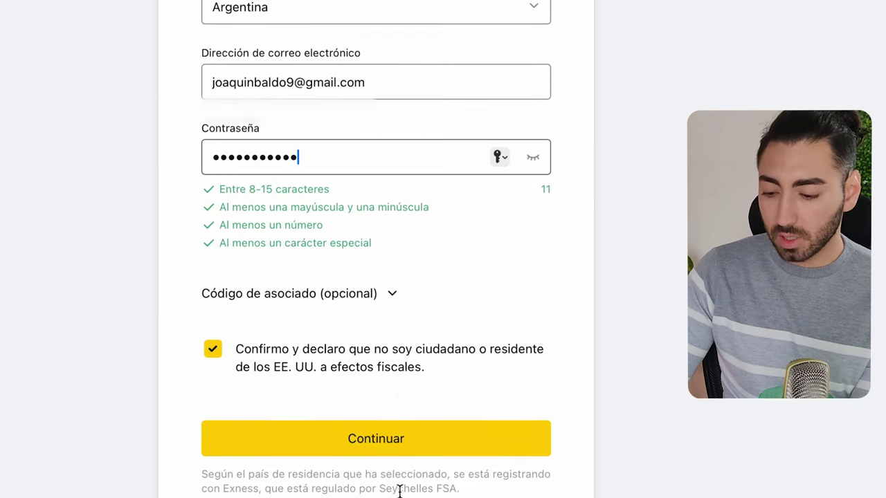
{"action": "left_click", "coordinate": [408, 451]}
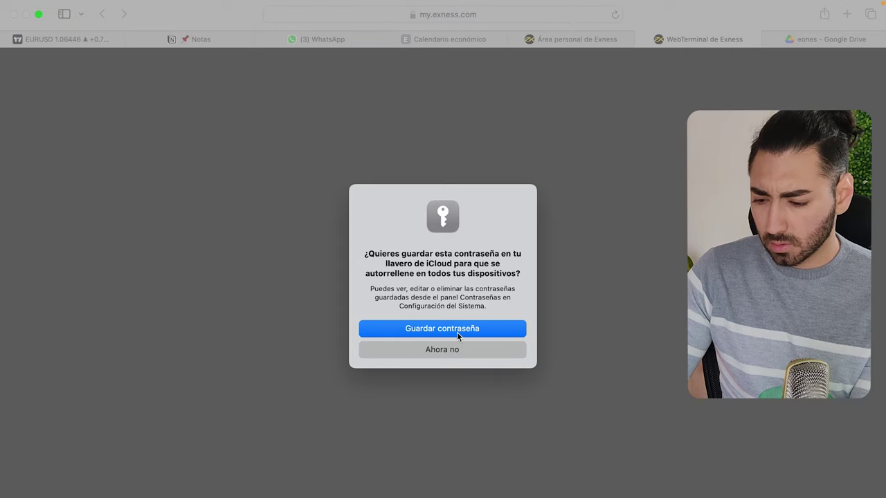
{"action": "left_click", "coordinate": [457, 332]}
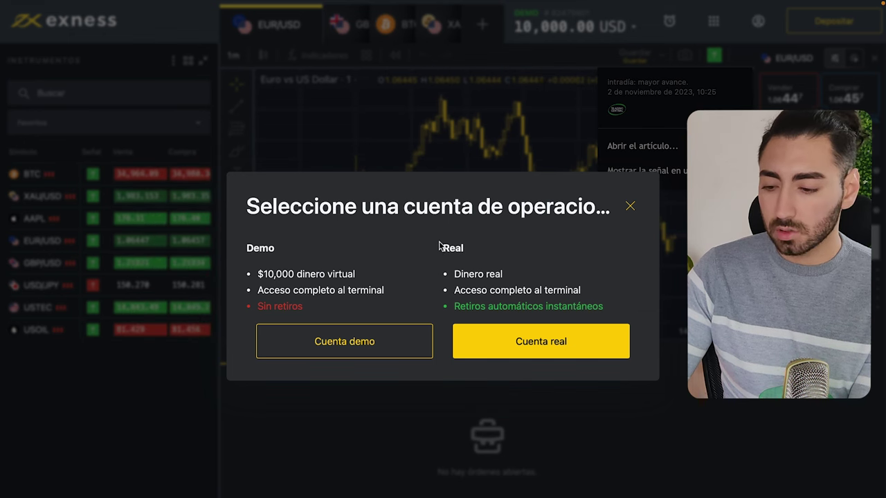
Choose Cuenta real in the trading-account type dialog.
{"action": "left_click_drag", "start_coordinate": [437, 249], "coordinate": [524, 281]}
{"action": "left_click", "coordinate": [524, 263]}
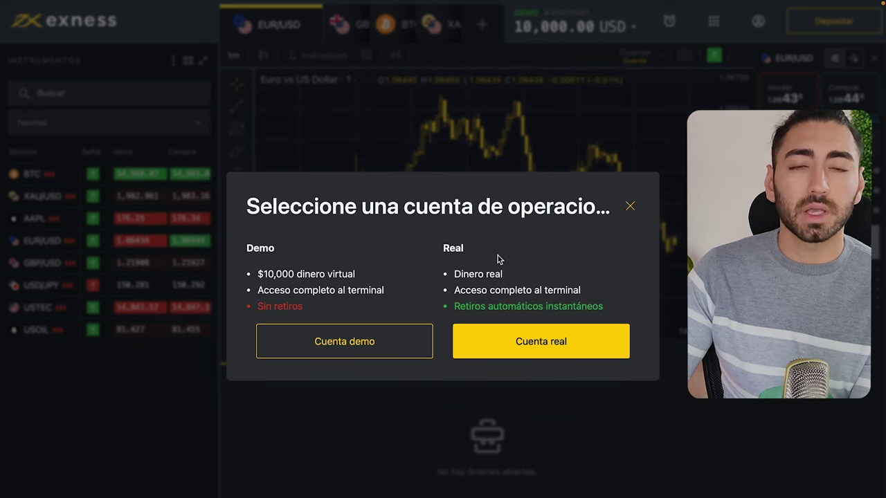
{"action": "left_click", "coordinate": [508, 342]}
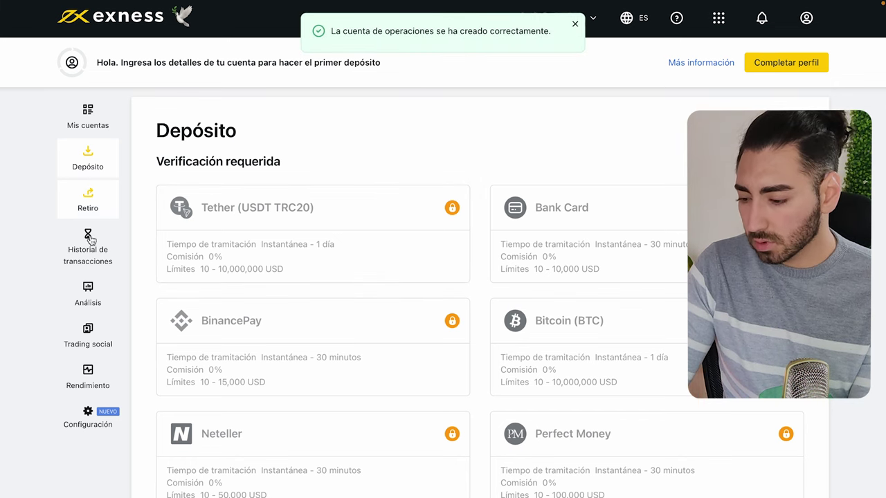
From Configuración, complete all three verification steps to reach Totalmente verificada with an Ilimitado limit.
{"action": "left_click", "coordinate": [79, 429]}
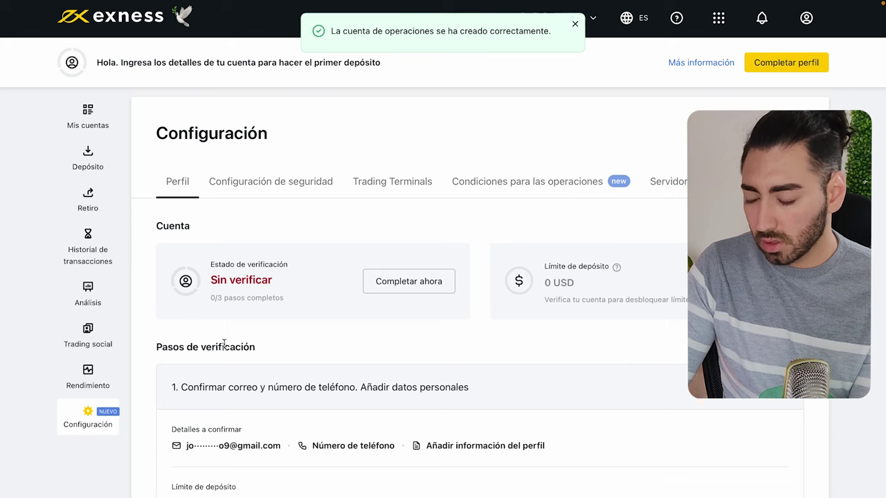
{"action": "left_click", "coordinate": [427, 288]}
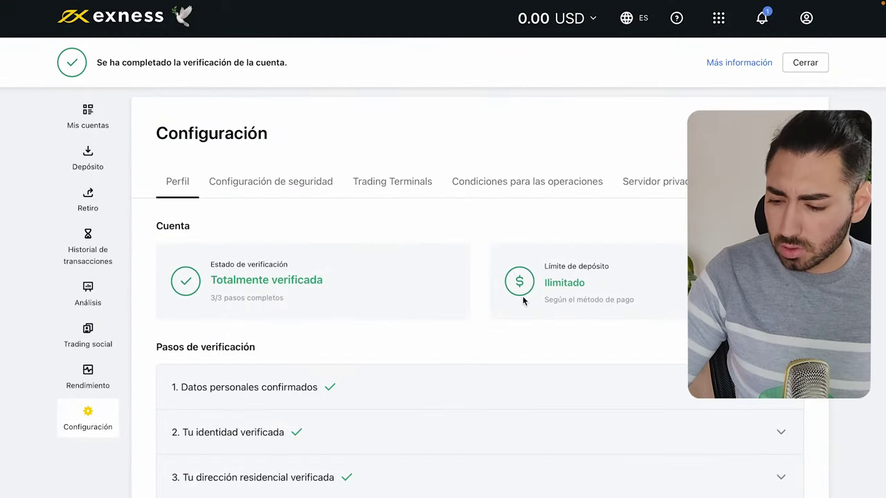
{"action": "scroll", "coordinate": [367, 373], "scroll_direction": "down", "scroll_amount": 1}
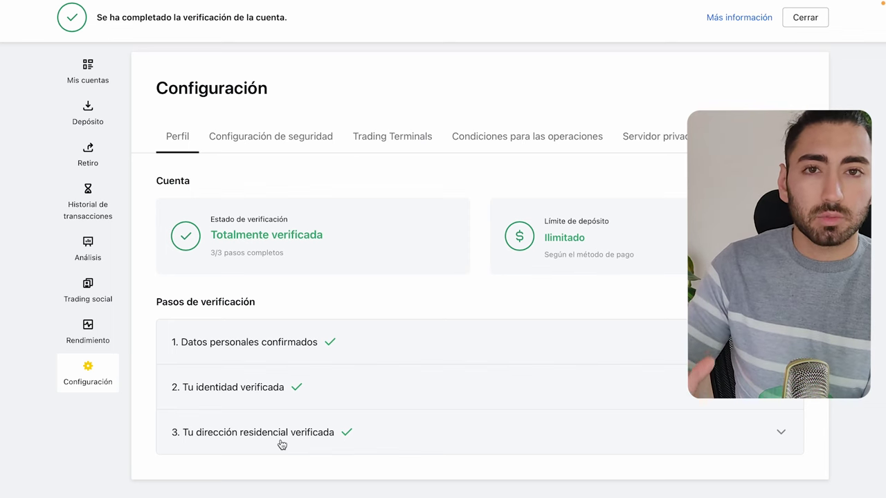
{"action": "scroll", "coordinate": [104, 168], "scroll_direction": "up", "scroll_amount": 1}
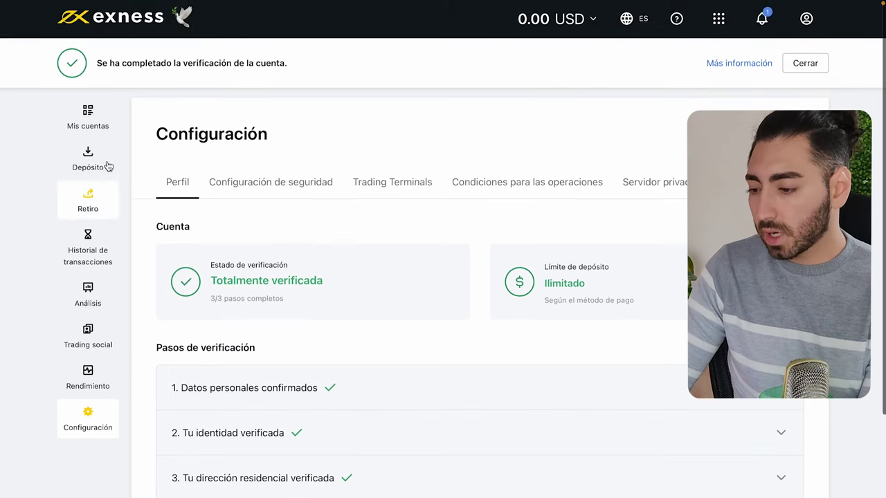
On the Depósito page, choose Tether (USDT TRC20) as the payment method.
{"action": "left_click", "coordinate": [99, 172]}
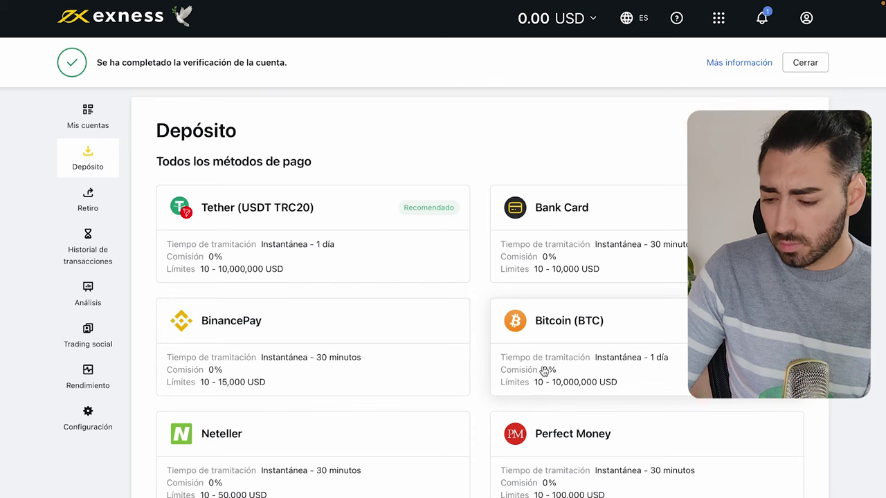
{"action": "scroll", "coordinate": [546, 449], "scroll_direction": "down", "scroll_amount": 3}
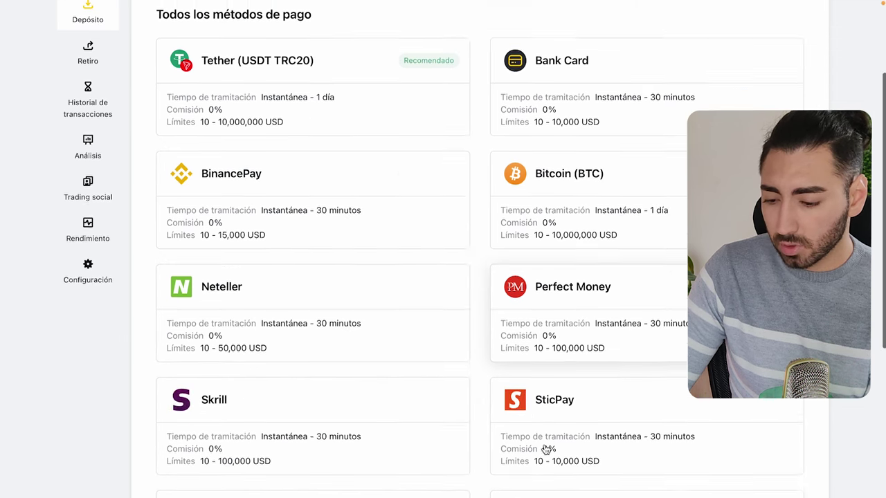
{"action": "scroll", "coordinate": [267, 385], "scroll_direction": "down", "scroll_amount": 2}
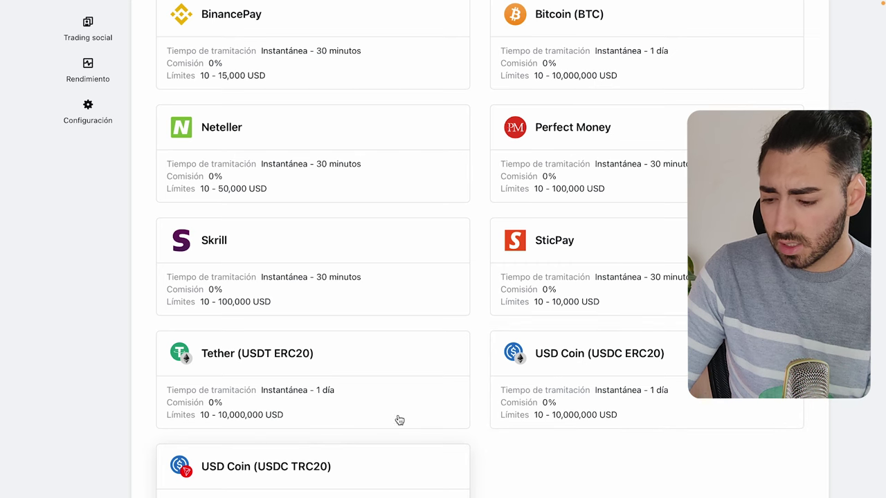
{"action": "scroll", "coordinate": [397, 419], "scroll_direction": "down", "scroll_amount": 4}
{"action": "scroll", "coordinate": [414, 396], "scroll_direction": "up", "scroll_amount": 9}
{"action": "scroll", "coordinate": [414, 395], "scroll_direction": "down", "scroll_amount": 2}
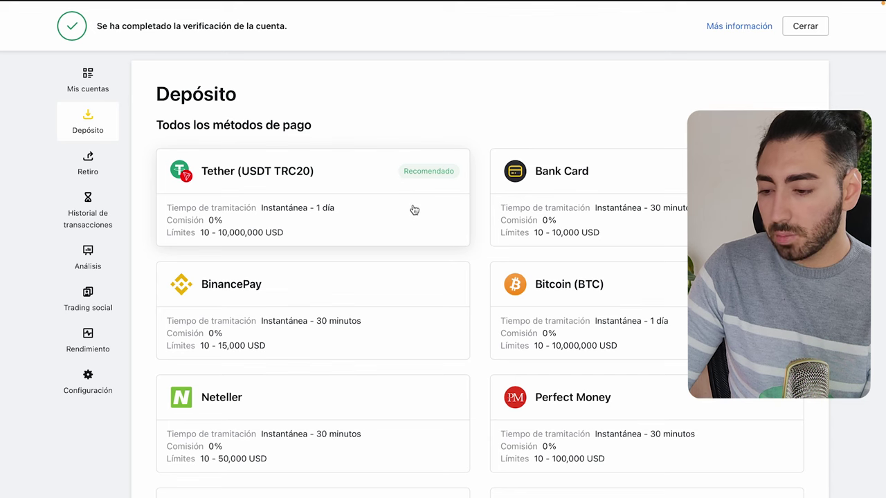
{"action": "left_click", "coordinate": [357, 209]}
Set the destination to the first trading account, showing 0.00 USD.
{"action": "scroll", "coordinate": [357, 208], "scroll_direction": "down", "scroll_amount": 1}
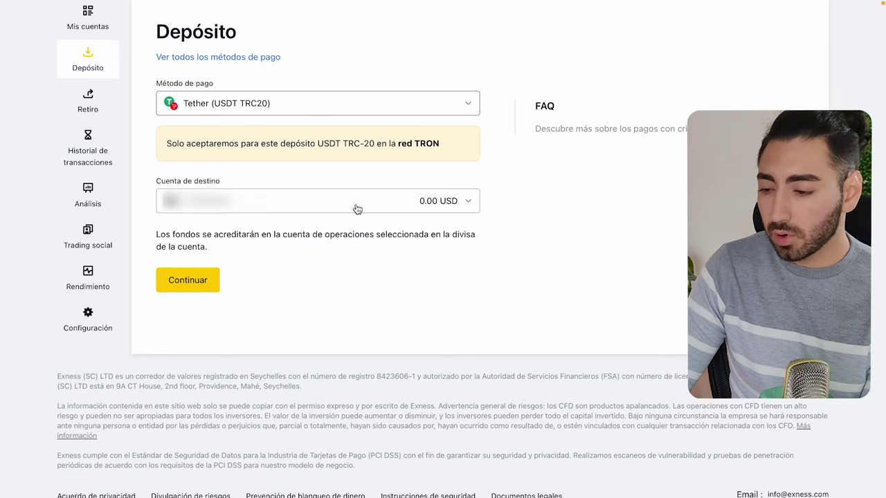
{"action": "scroll", "coordinate": [357, 207], "scroll_direction": "up", "scroll_amount": 1}
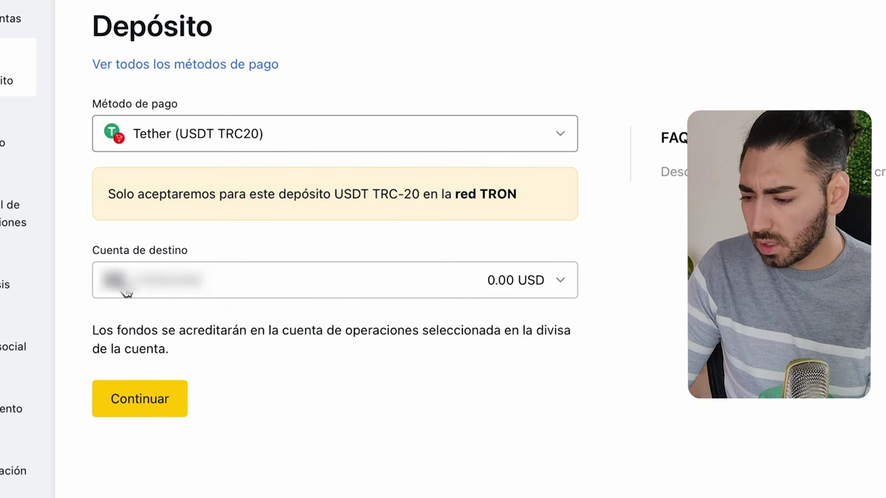
{"action": "left_click", "coordinate": [504, 286]}
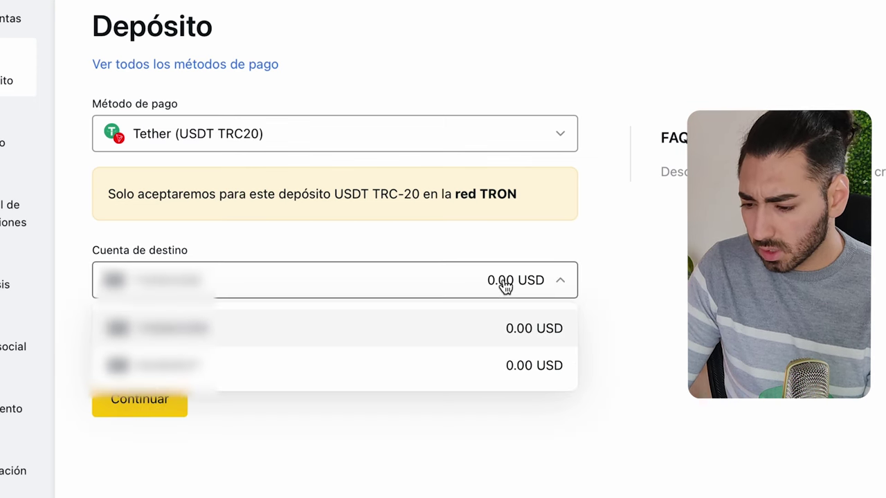
{"action": "left_click", "coordinate": [439, 344]}
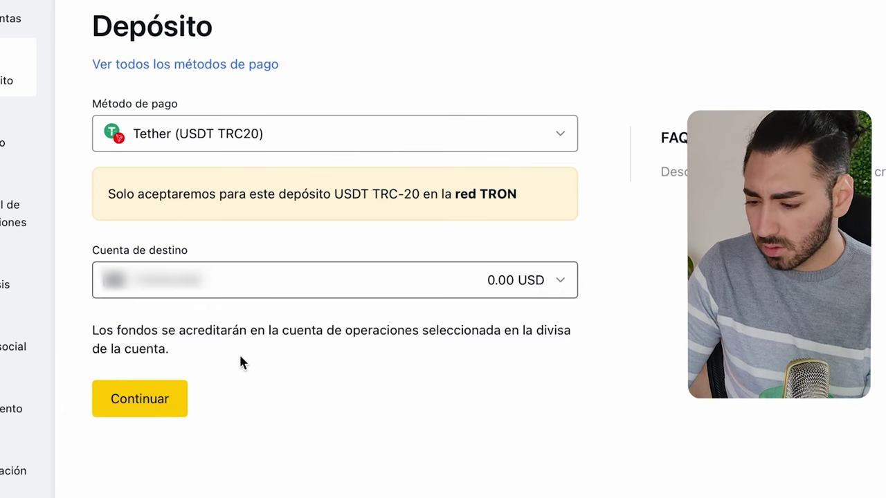
Continue to the personal TRON deposit address and copy it.
{"action": "left_click", "coordinate": [164, 404]}
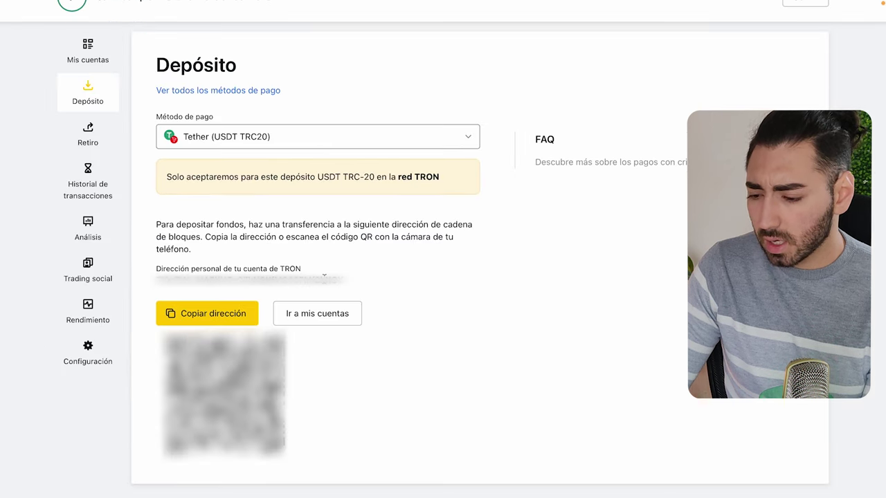
{"action": "double_click", "coordinate": [249, 278]}
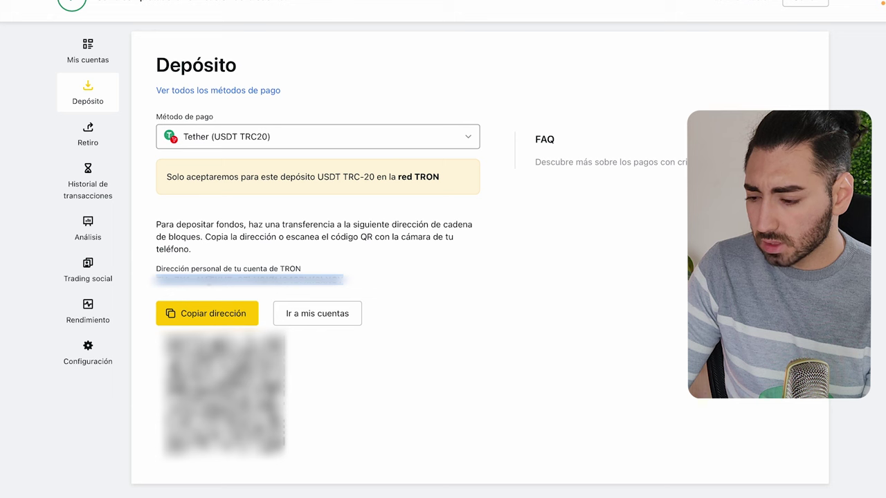
{"action": "left_click", "coordinate": [185, 273]}
{"action": "left_click_drag", "start_coordinate": [208, 286], "coordinate": [385, 278]}
{"action": "left_click", "coordinate": [216, 320]}
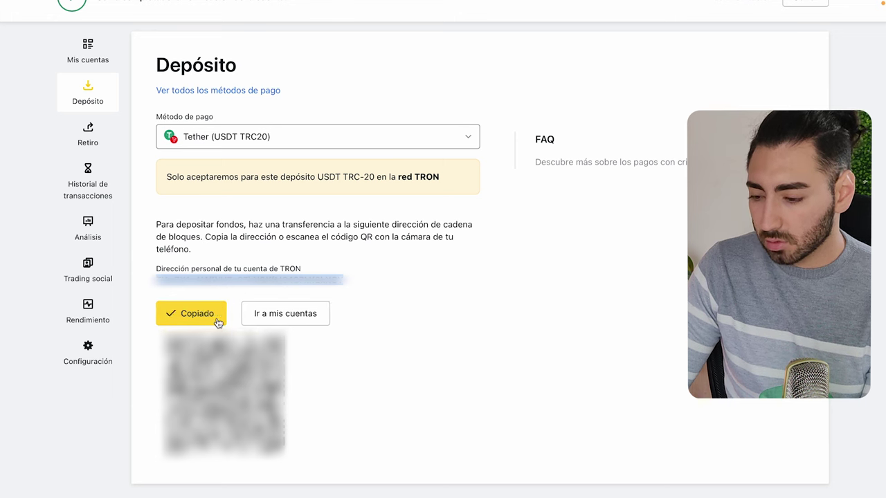
{"action": "left_click", "coordinate": [397, 285]}
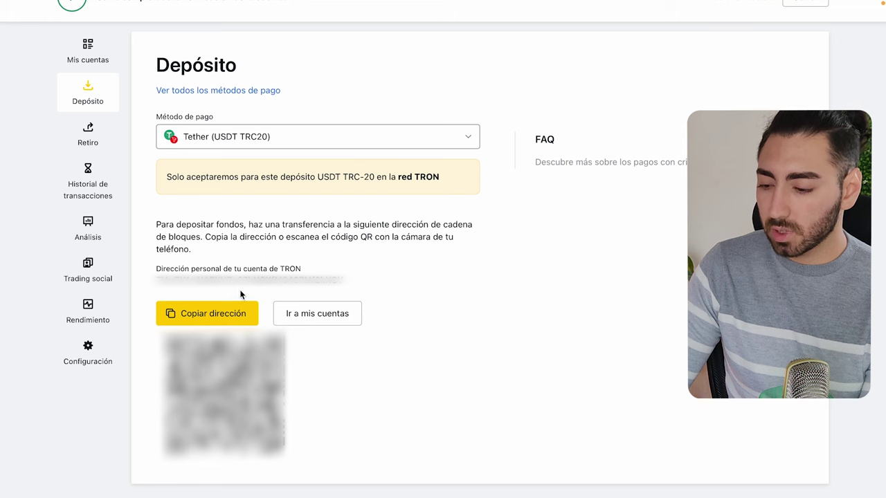
{"action": "double_click", "coordinate": [252, 278]}
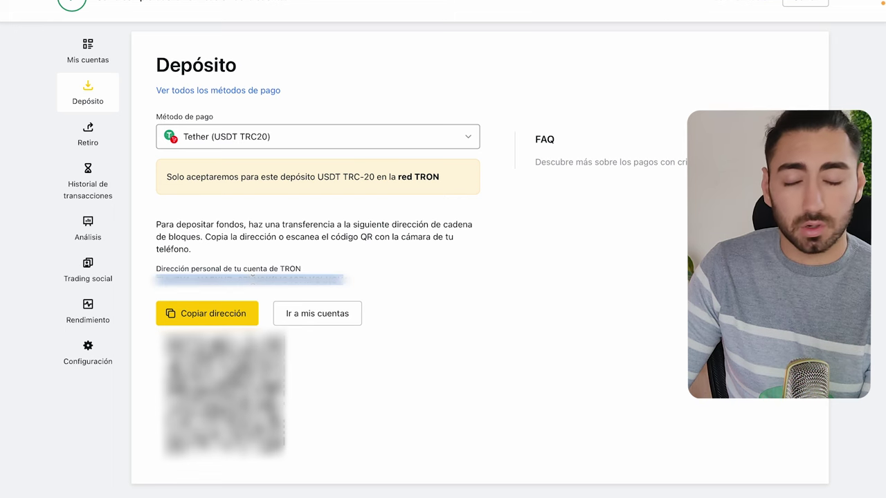
{"action": "left_click", "coordinate": [360, 290]}
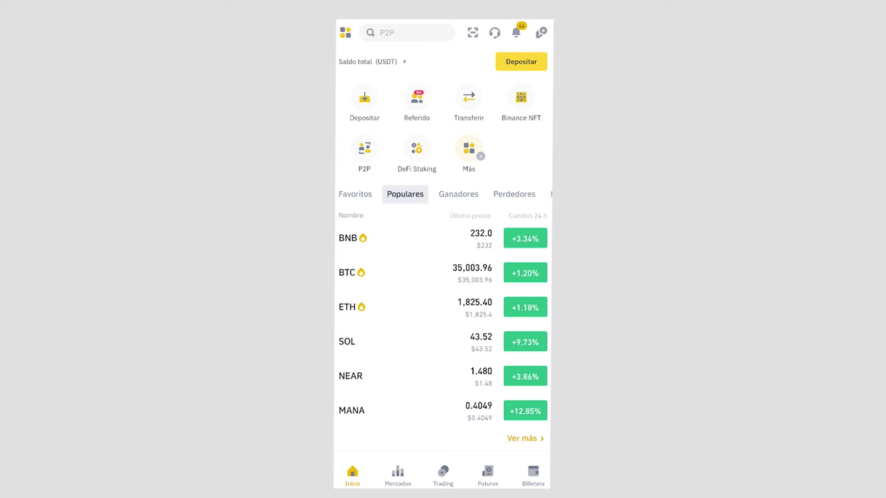
Start a USDT withdrawal from the Binance spot wallet, scanning the Exness address QR code.
{"action": "left_click", "coordinate": [533, 476]}
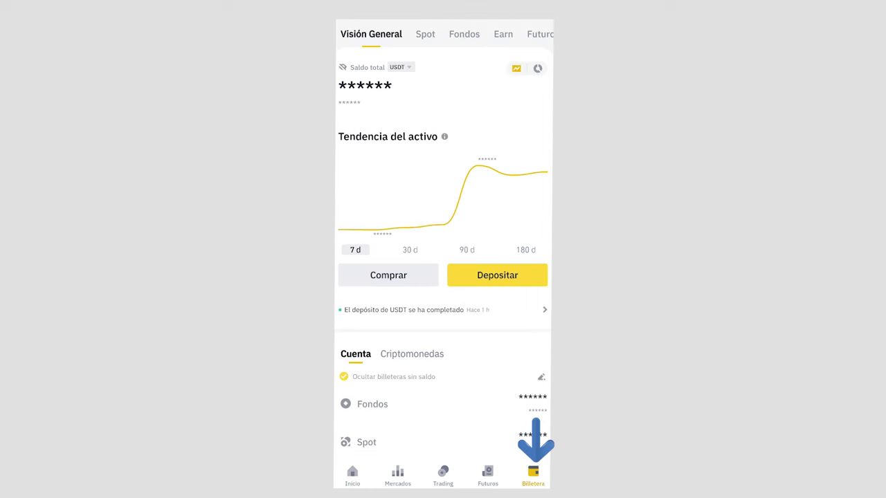
{"action": "left_click", "coordinate": [425, 34]}
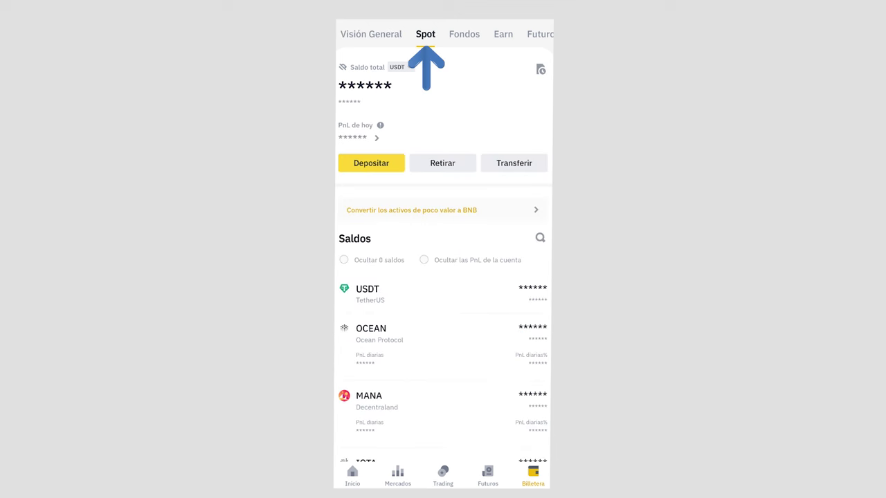
{"action": "left_click", "coordinate": [367, 294]}
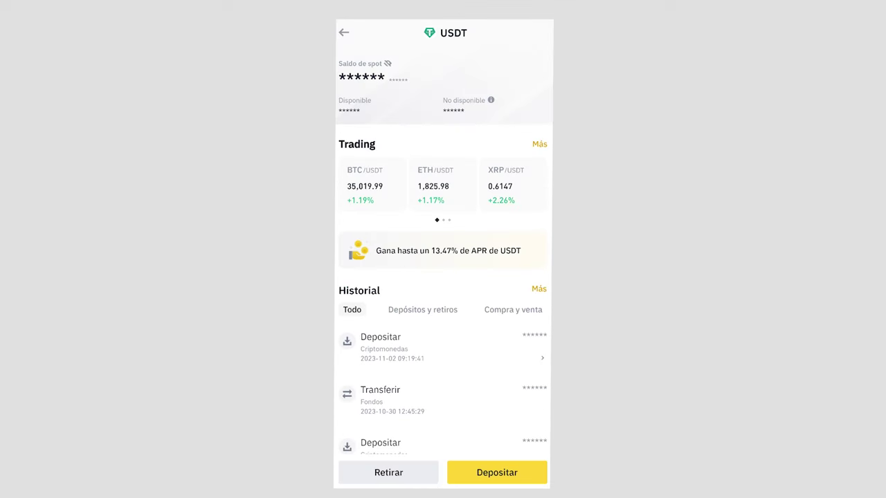
{"action": "left_click", "coordinate": [388, 472]}
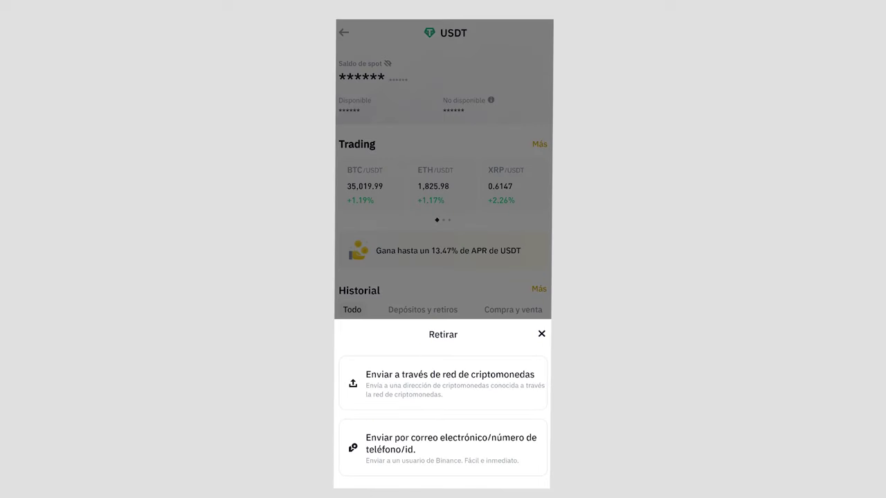
{"action": "left_click", "coordinate": [443, 374]}
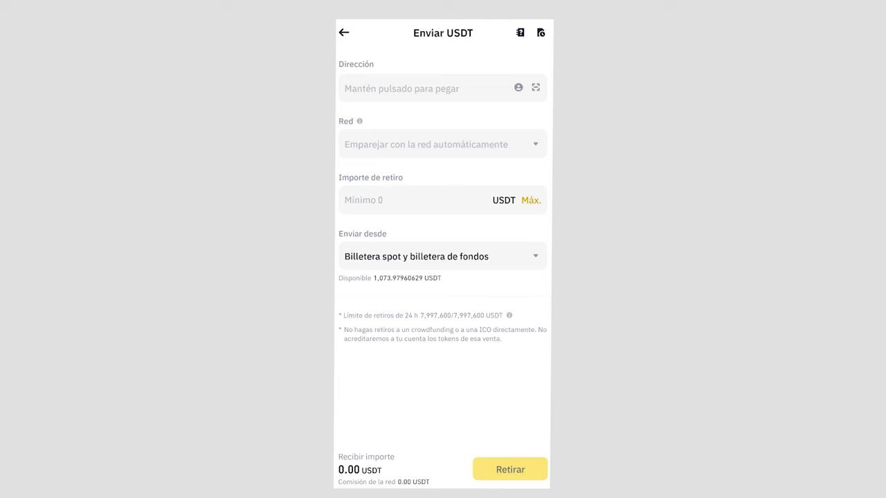
{"action": "left_click", "coordinate": [536, 87]}
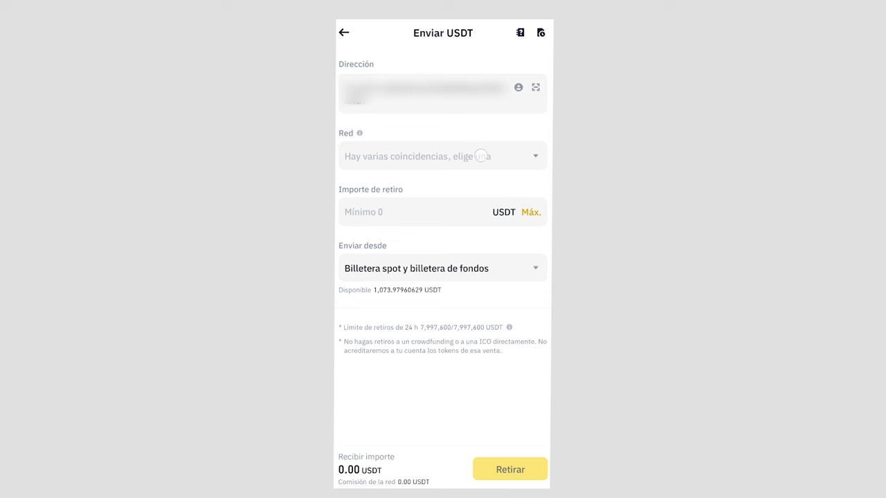
Choose the Tron (TRC20) network, enter 100 USDT and submit the withdrawal.
{"action": "left_click", "coordinate": [480, 156]}
{"action": "left_click", "coordinate": [442, 151]}
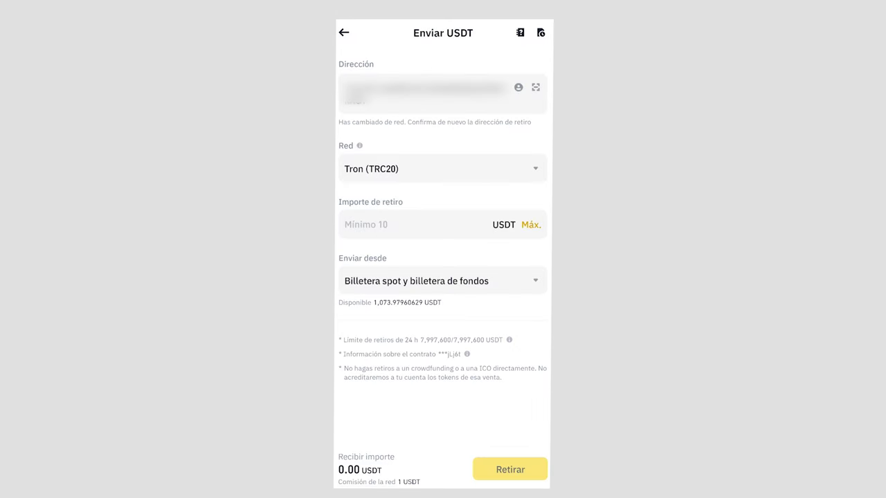
{"action": "left_click", "coordinate": [453, 224]}
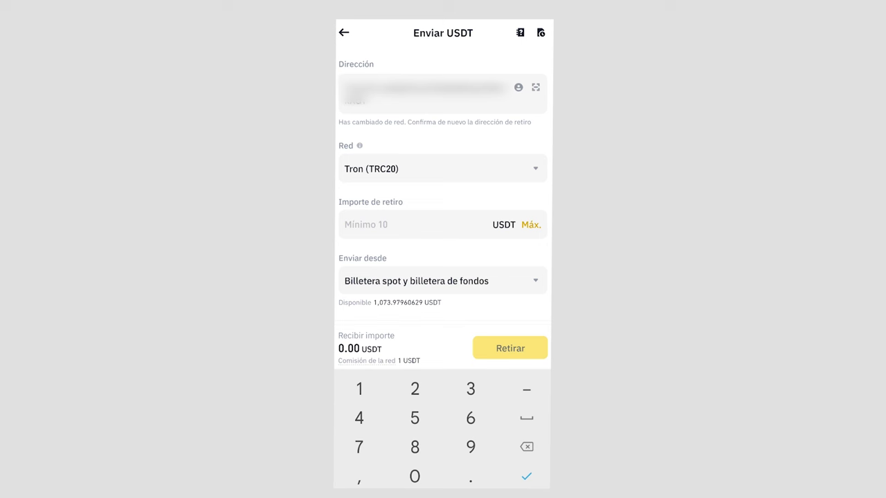
{"action": "left_click", "coordinate": [359, 389]}
{"action": "left_click", "coordinate": [414, 476]}
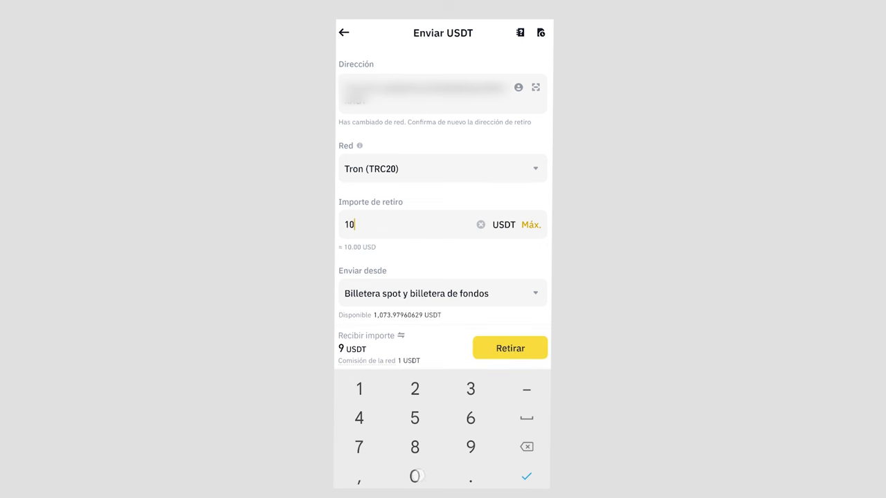
{"action": "scroll", "coordinate": [502, 302], "scroll_direction": "down", "scroll_amount": 2}
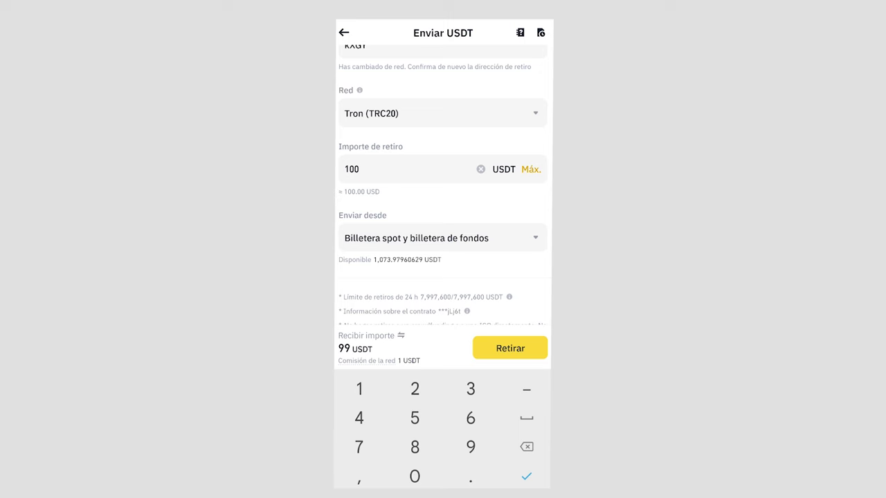
{"action": "key", "text": "Return"}
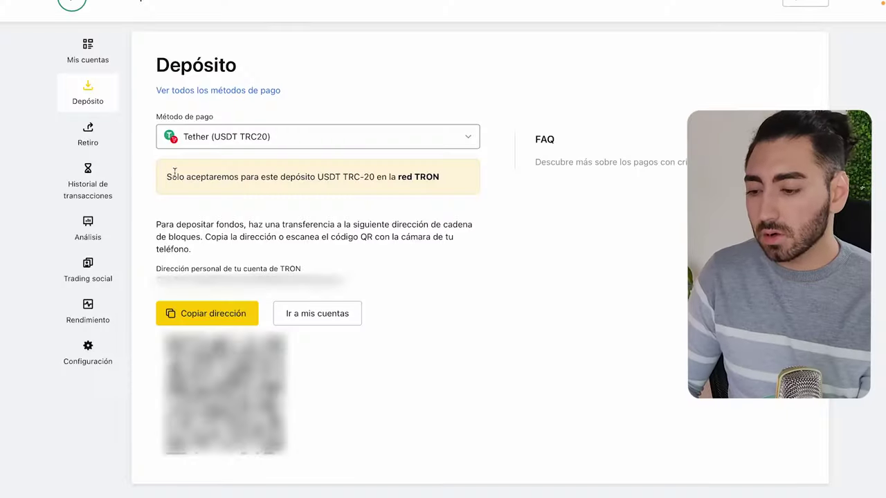
Launch Terminal de Exness from the apps grid in the top bar.
{"action": "scroll", "coordinate": [297, 245], "scroll_direction": "up", "scroll_amount": 1}
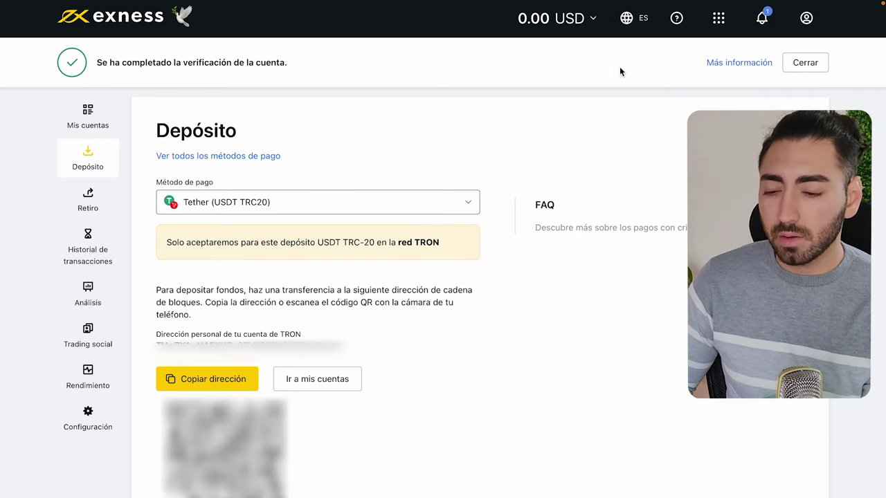
{"action": "left_click", "coordinate": [712, 26]}
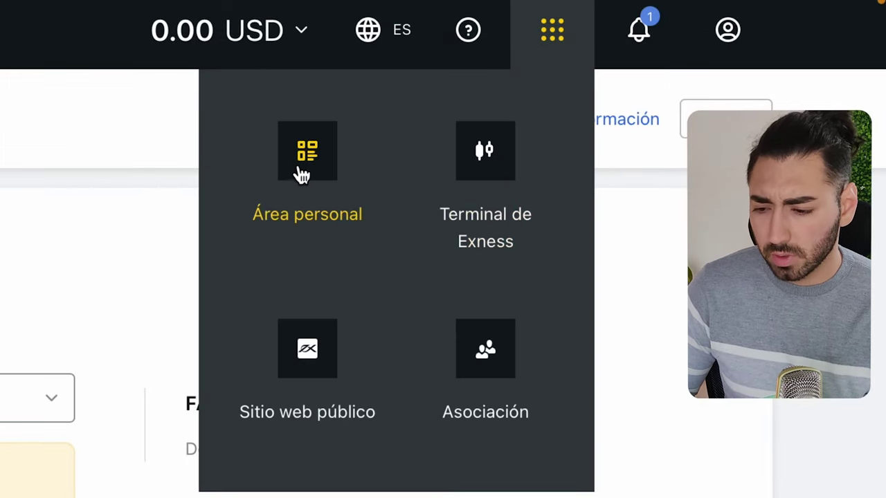
{"action": "left_click", "coordinate": [500, 183]}
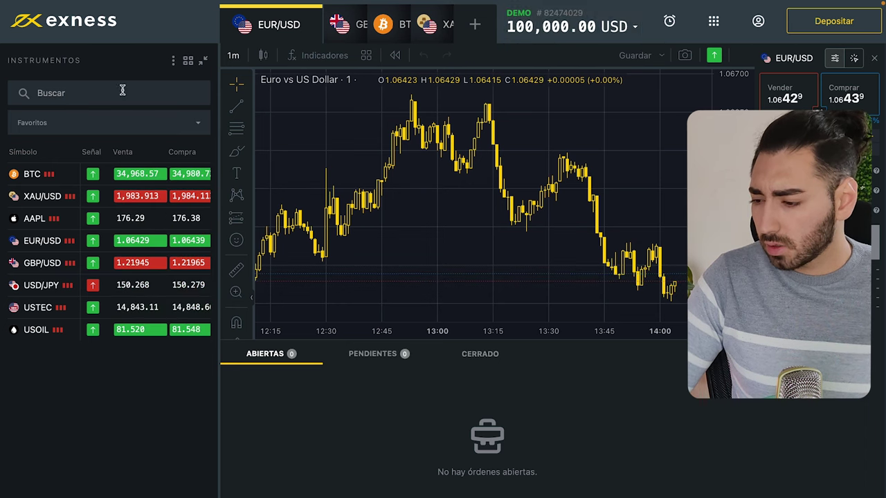
Filter the instruments list to Metales and open the XAG/USD silver chart.
{"action": "left_click", "coordinate": [109, 135]}
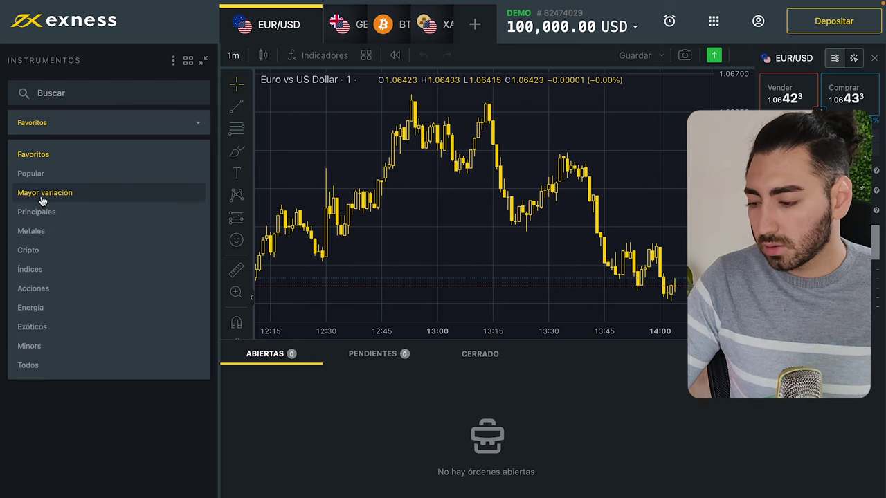
{"action": "left_click", "coordinate": [31, 231]}
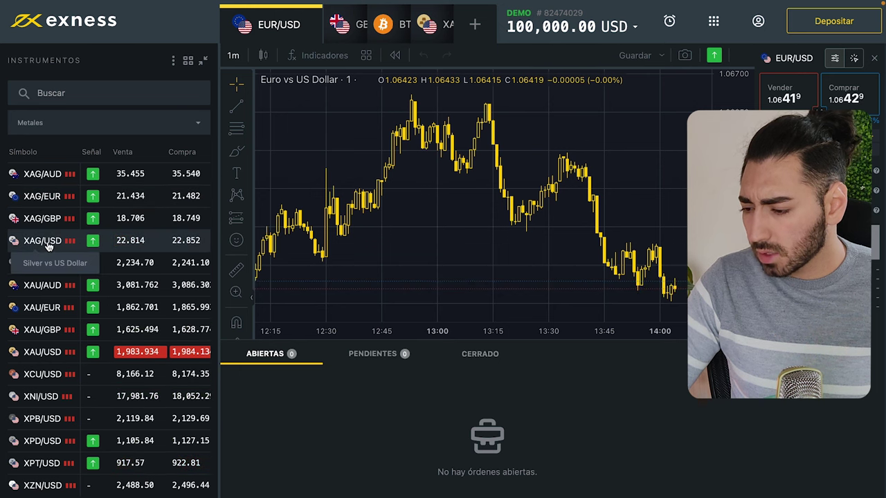
{"action": "left_click", "coordinate": [49, 244]}
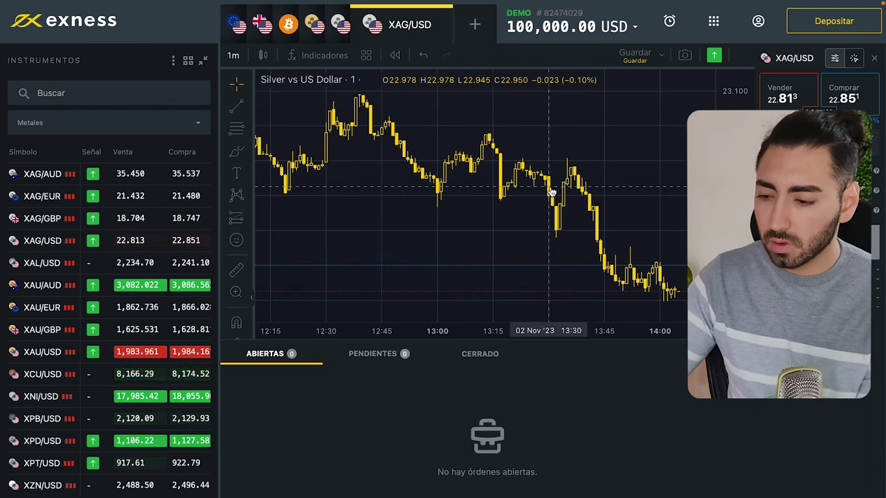
{"action": "left_click", "coordinate": [234, 56]}
Switch the silver chart to 1-hour candles and pan along the time axis.
{"action": "left_click", "coordinate": [291, 202]}
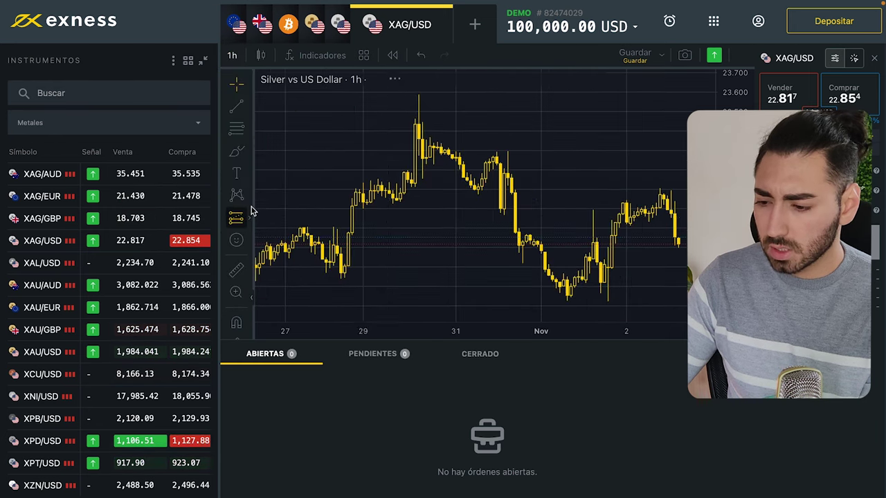
{"action": "left_click_drag", "start_coordinate": [609, 274], "coordinate": [563, 276]}
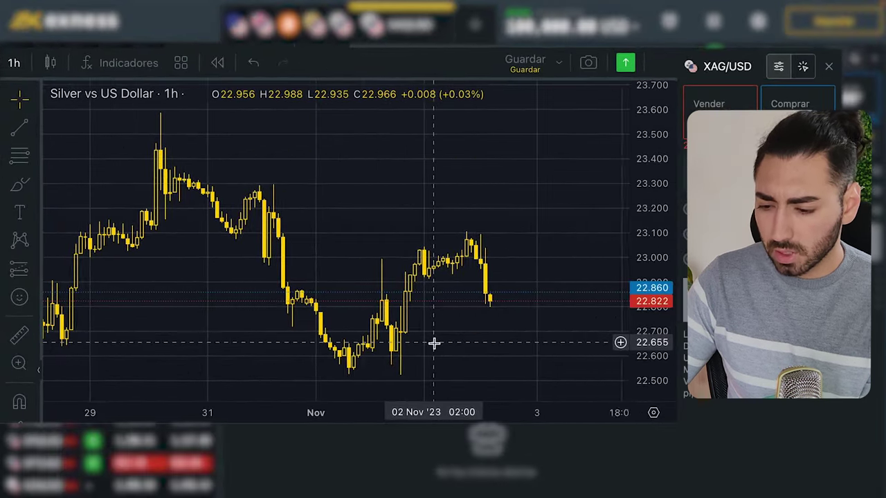
{"action": "left_click_drag", "start_coordinate": [464, 309], "coordinate": [439, 288]}
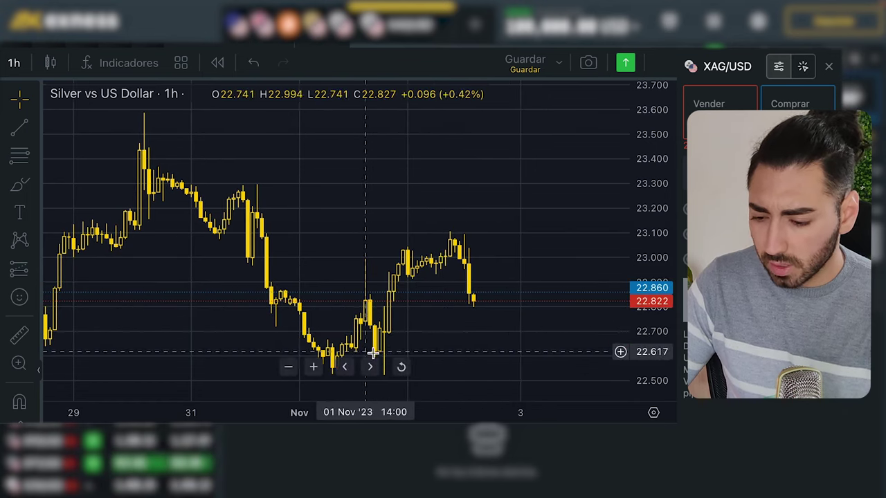
Set the XAG/USD order to a buy of 0.05 lots.
{"action": "left_click", "coordinate": [740, 114]}
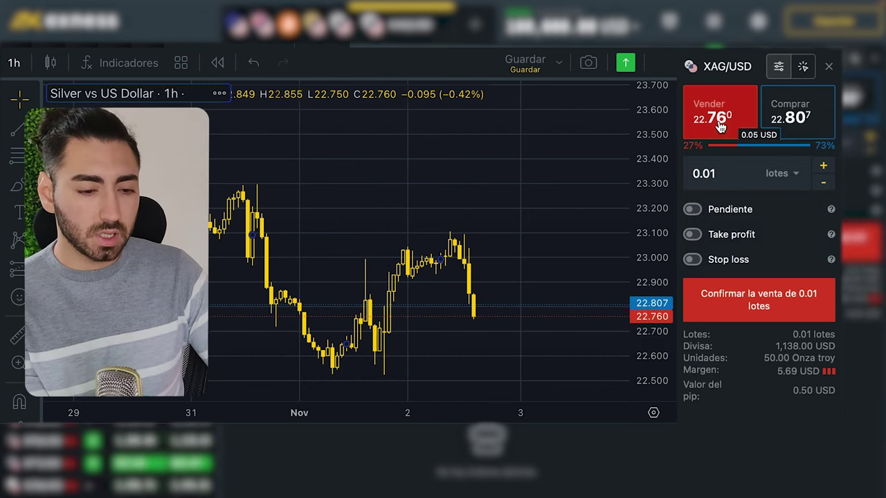
{"action": "left_click", "coordinate": [782, 122]}
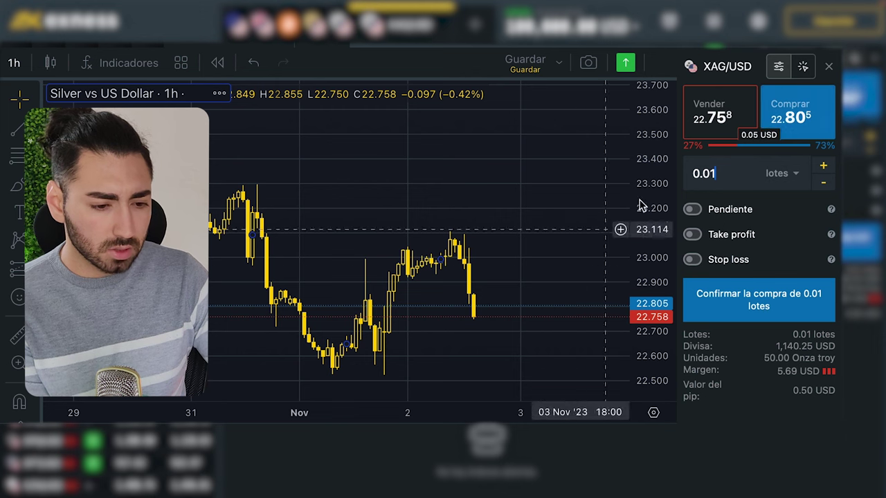
{"action": "left_click", "coordinate": [719, 177]}
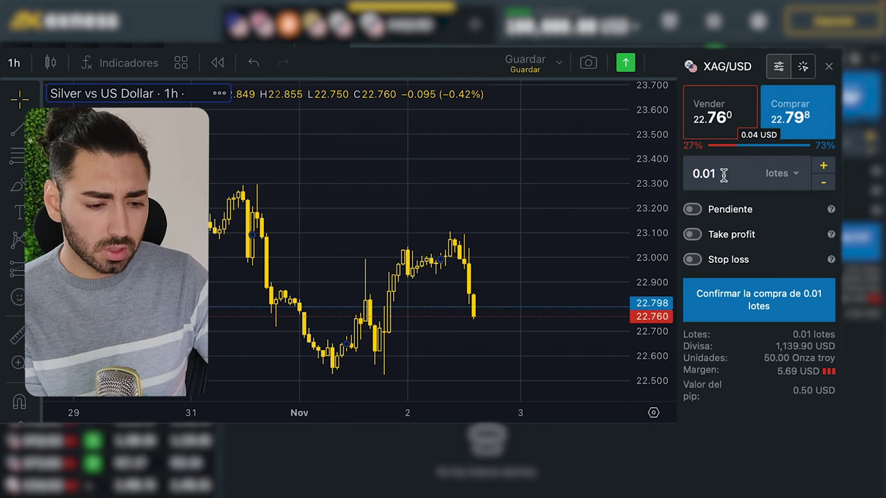
{"action": "key", "text": "BackSpace"}
{"action": "key", "text": "BackSpace"}
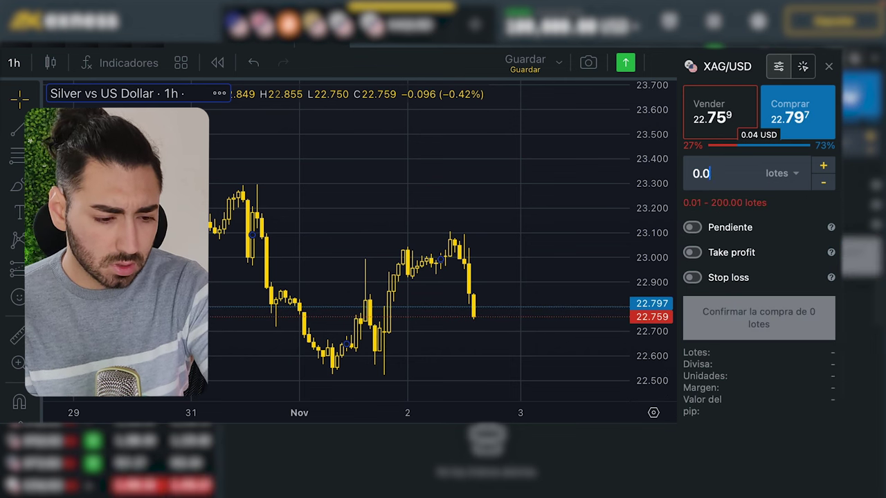
{"action": "type", "text": "05"}
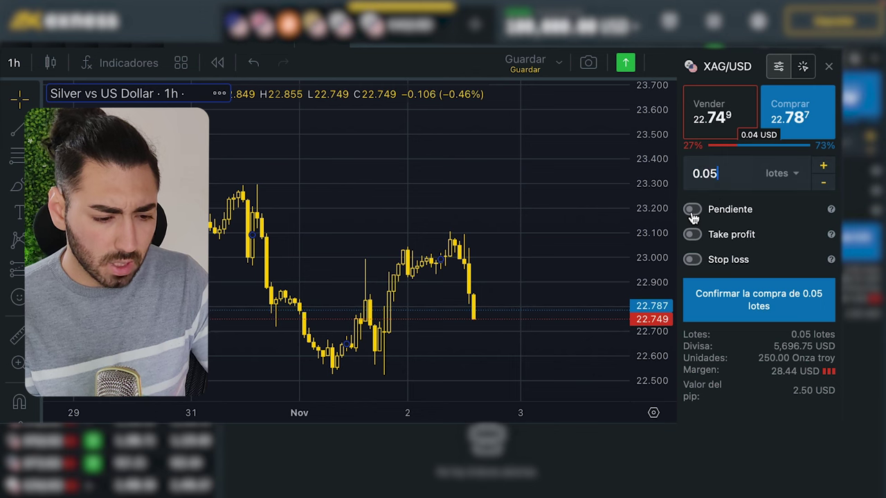
Make the buy a pending limit around 22.62 with take profit 23.10.
{"action": "left_click", "coordinate": [692, 212]}
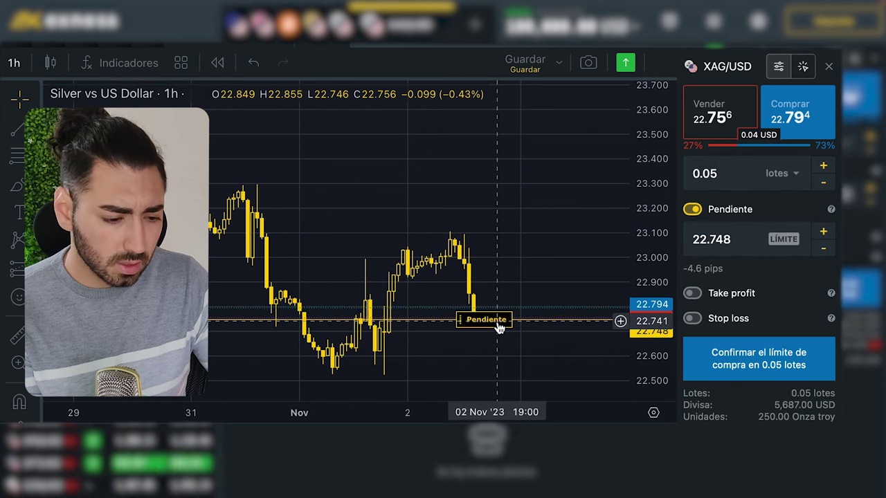
{"action": "left_click_drag", "start_coordinate": [498, 327], "coordinate": [499, 351]}
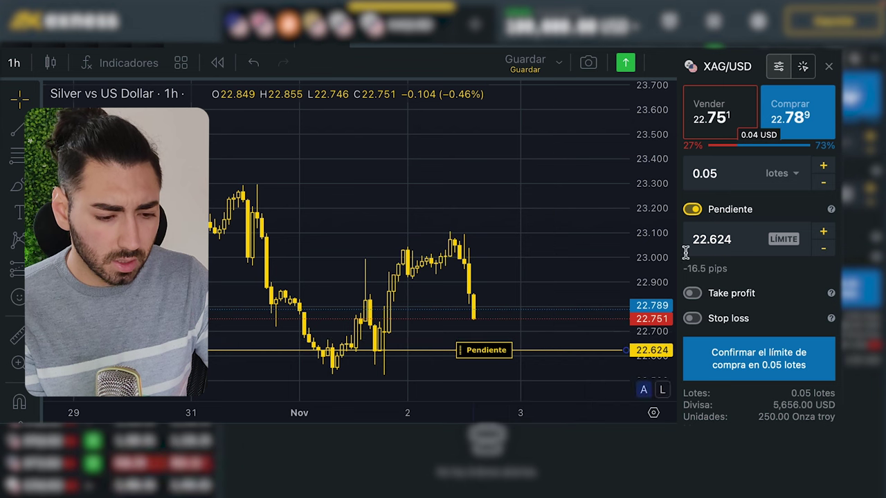
{"action": "left_click", "coordinate": [696, 296]}
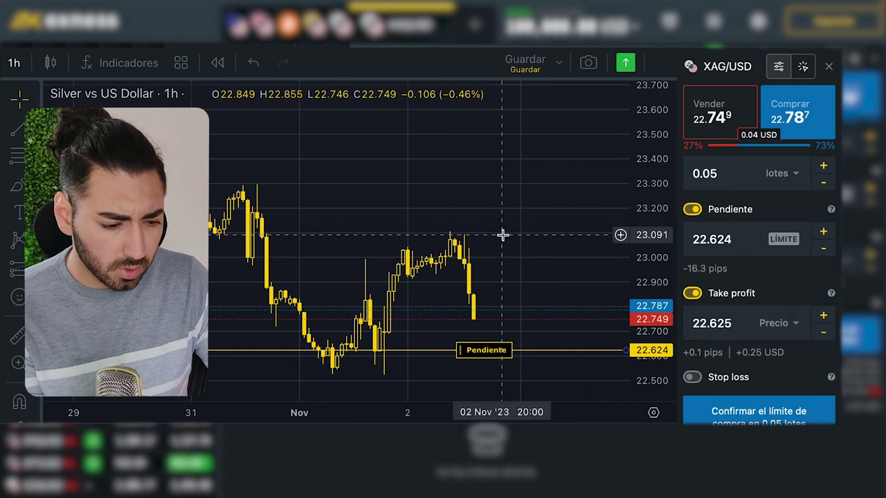
{"action": "left_click", "coordinate": [725, 320]}
{"action": "type", "text": "23."}
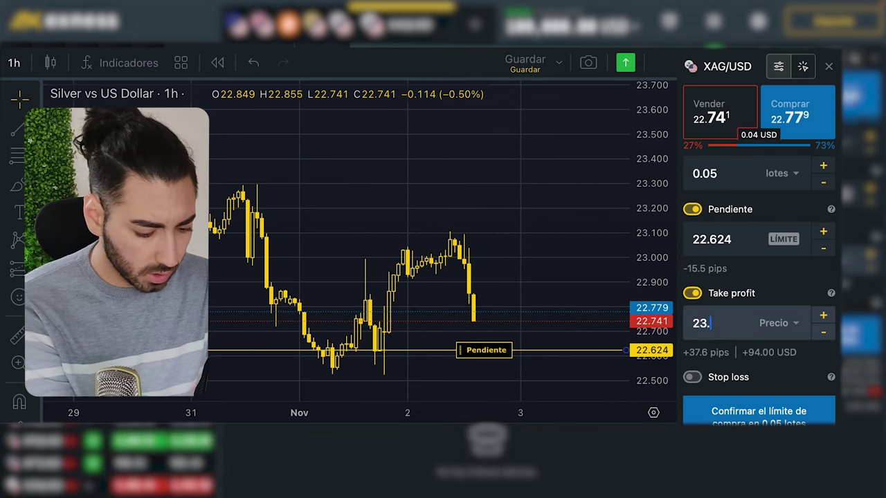
{"action": "type", "text": "10"}
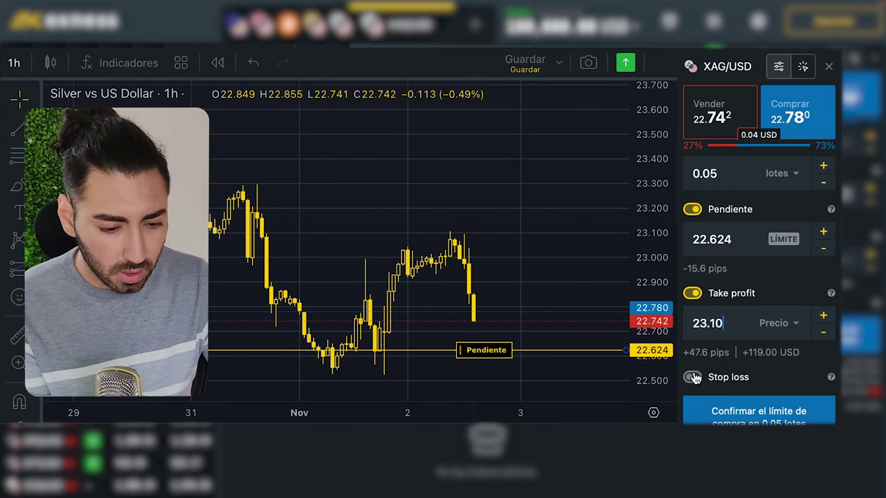
Add a 22.49 stop loss and confirm the 0.05-lot buy limit.
{"action": "left_click", "coordinate": [691, 378]}
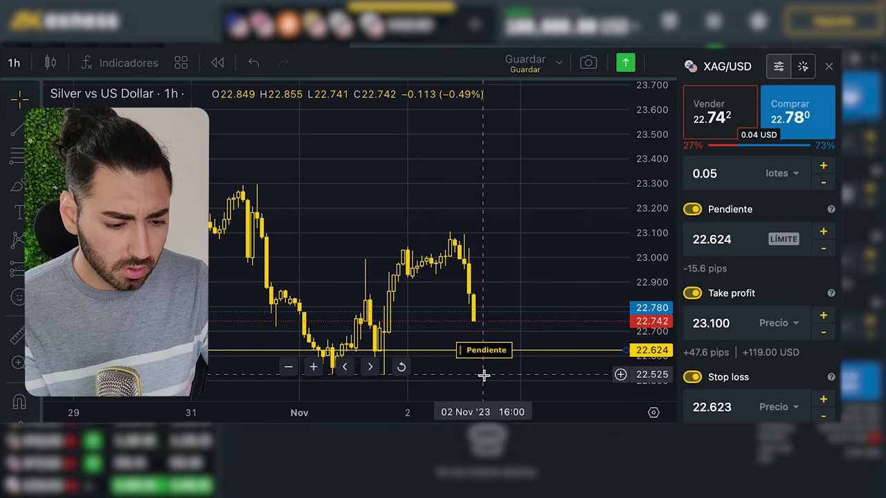
{"action": "left_click", "coordinate": [703, 402]}
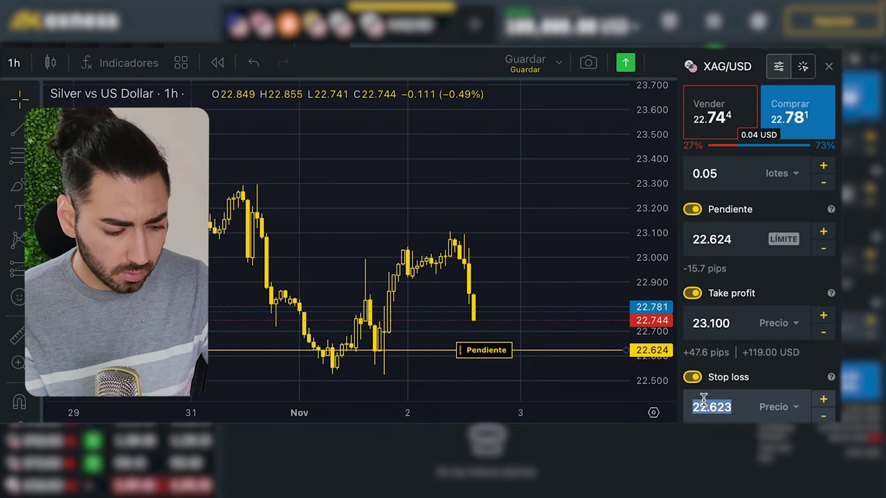
{"action": "type", "text": "22.49"}
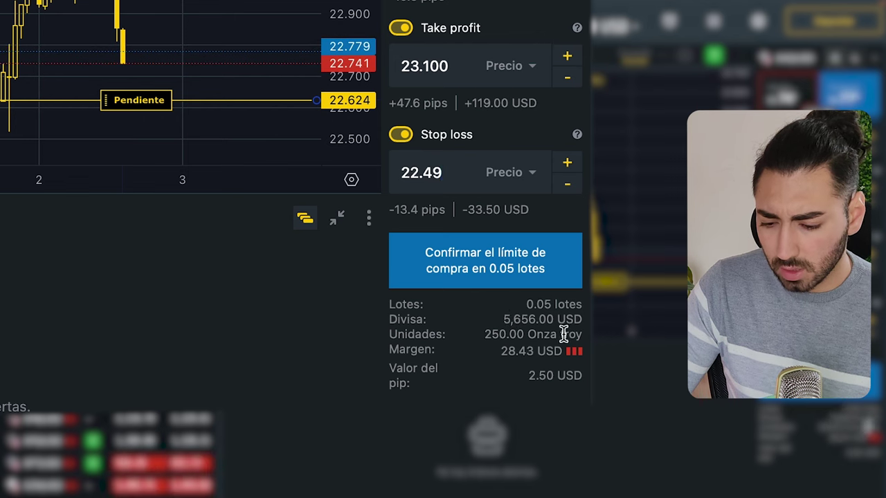
{"action": "left_click", "coordinate": [503, 269]}
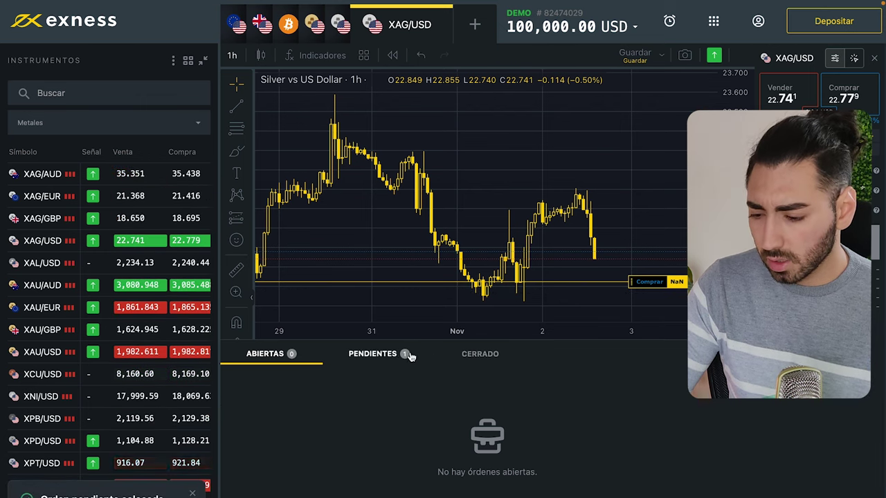
Show pending orders and review the 0.05-lot XAG/USD buy limit at 22.624 (TP 23.100, SL 22.490).
{"action": "left_click", "coordinate": [388, 357]}
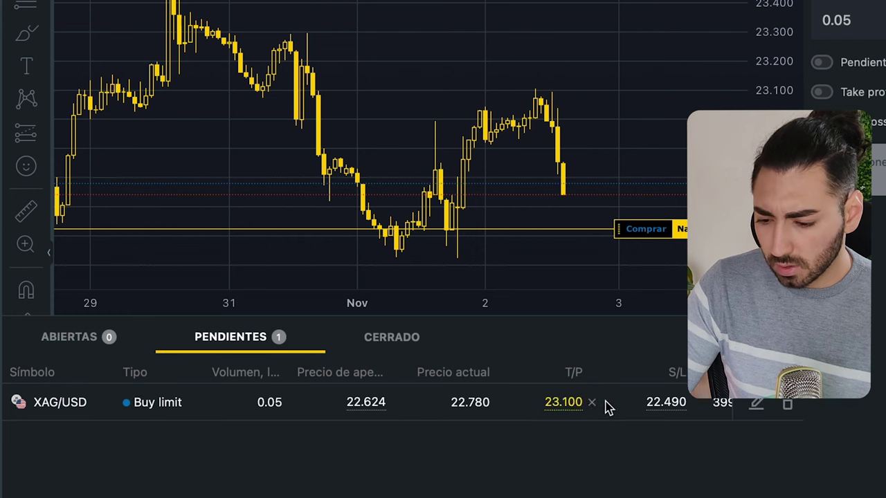
{"action": "scroll", "coordinate": [683, 404], "scroll_direction": "right", "scroll_amount": 1}
{"action": "scroll", "coordinate": [684, 403], "scroll_direction": "right", "scroll_amount": 3}
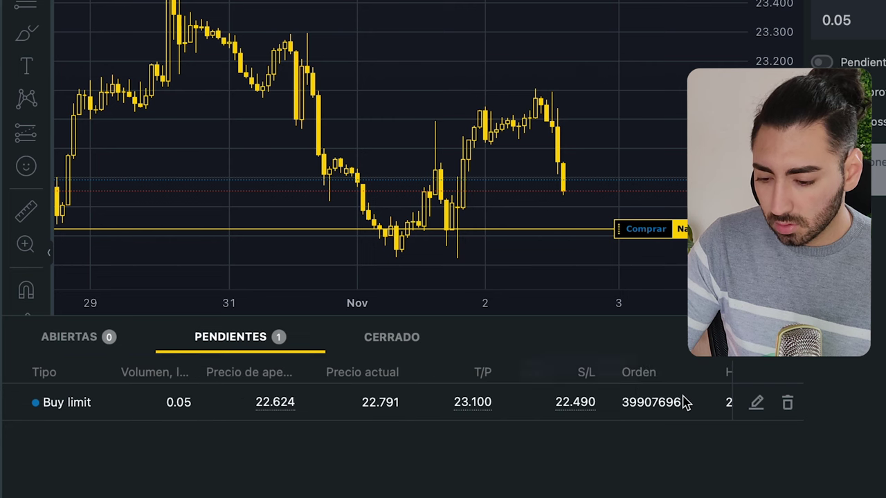
{"action": "scroll", "coordinate": [654, 417], "scroll_direction": "left", "scroll_amount": 4}
{"action": "scroll", "coordinate": [655, 417], "scroll_direction": "right", "scroll_amount": 6}
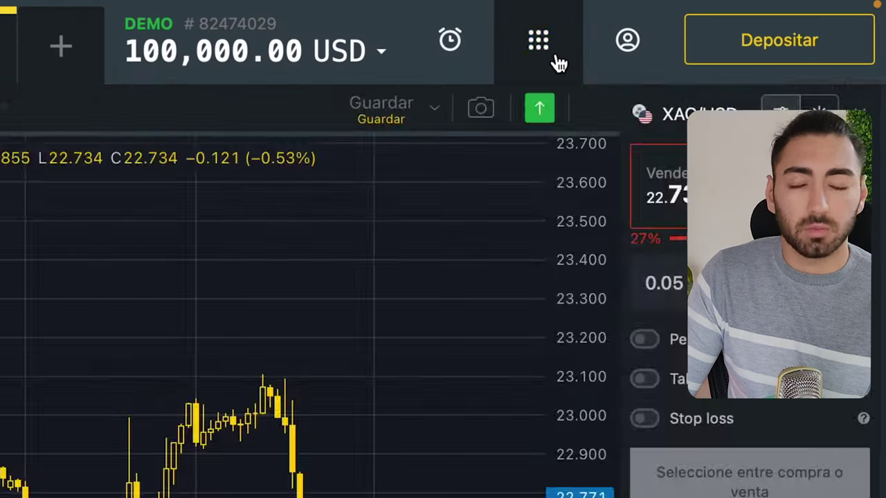
Go to the Personal Area and review the Rendimiento summary showing 0 USD for 365 days.
{"action": "left_click", "coordinate": [558, 61]}
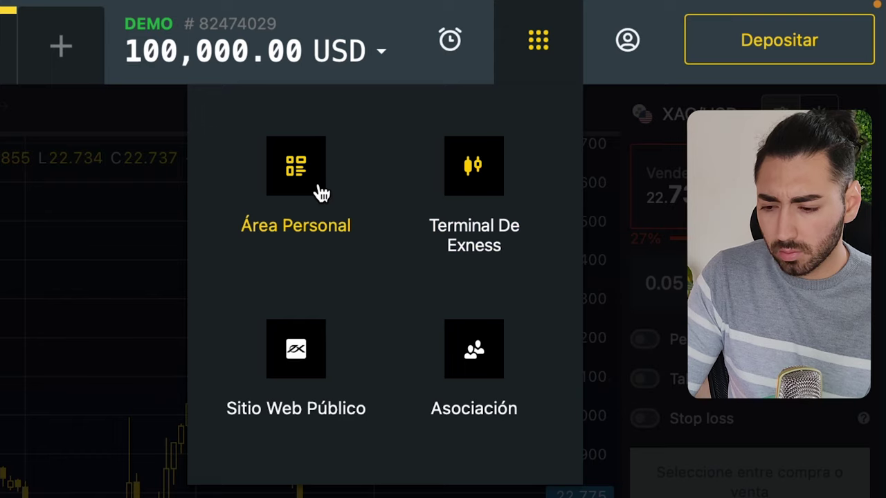
{"action": "left_click", "coordinate": [321, 193]}
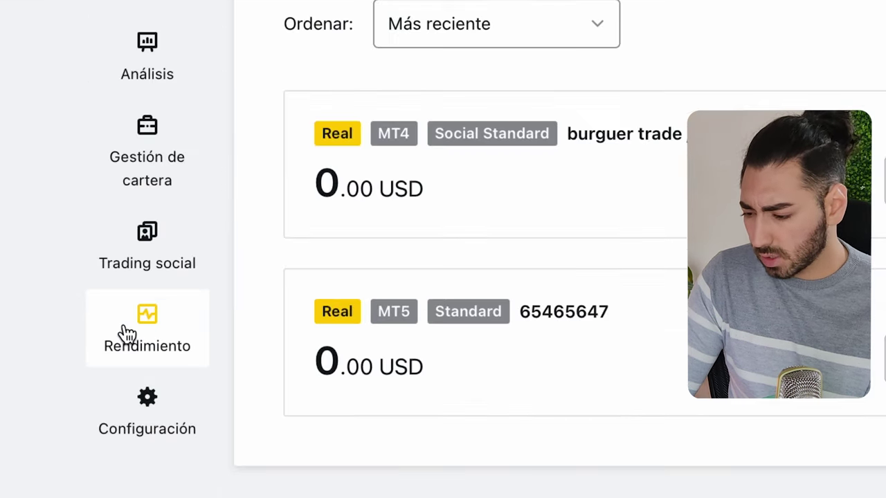
{"action": "left_click", "coordinate": [77, 430]}
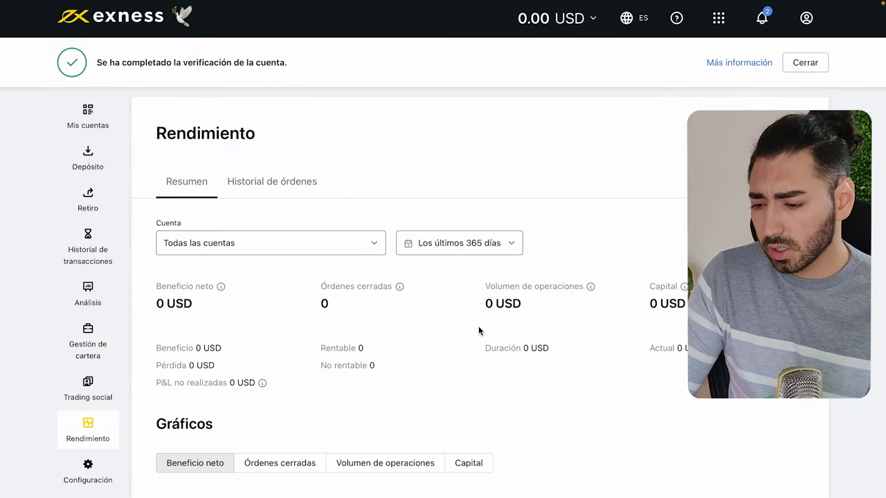
{"action": "scroll", "coordinate": [478, 325], "scroll_direction": "down", "scroll_amount": 2}
{"action": "scroll", "coordinate": [478, 326], "scroll_direction": "down", "scroll_amount": 4}
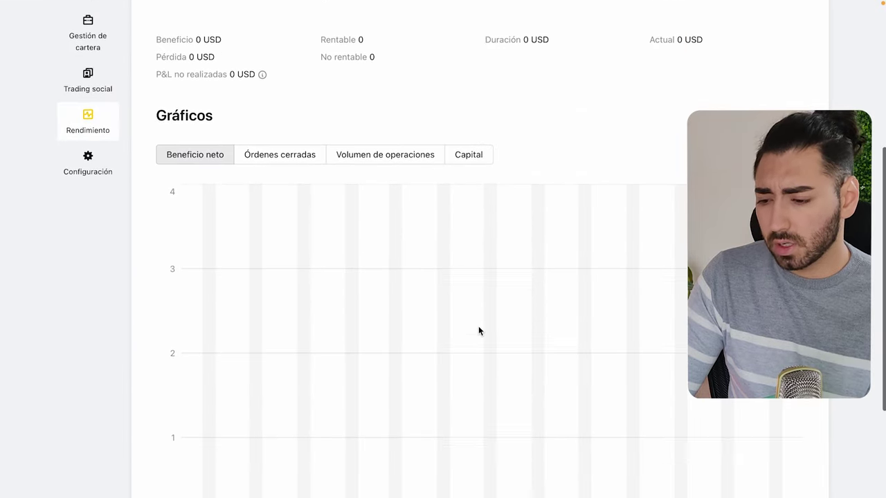
{"action": "scroll", "coordinate": [478, 330], "scroll_direction": "up", "scroll_amount": 1}
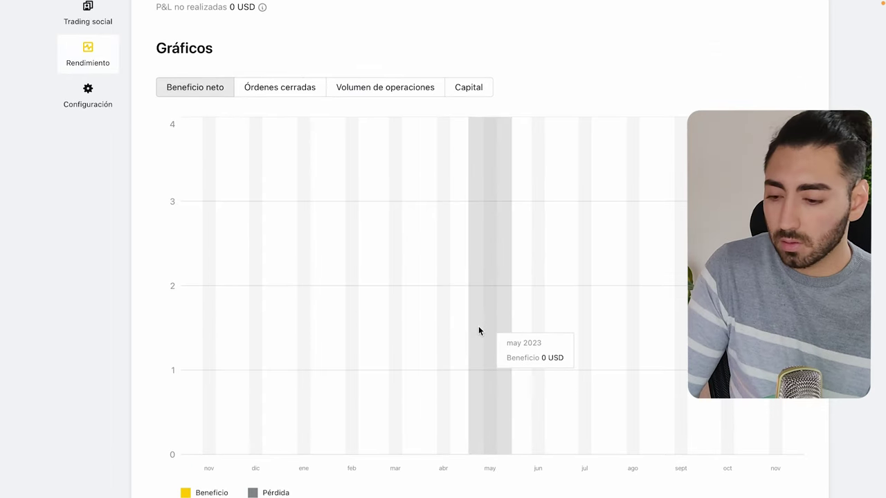
{"action": "scroll", "coordinate": [478, 330], "scroll_direction": "up", "scroll_amount": 1}
{"action": "scroll", "coordinate": [478, 331], "scroll_direction": "up", "scroll_amount": 5}
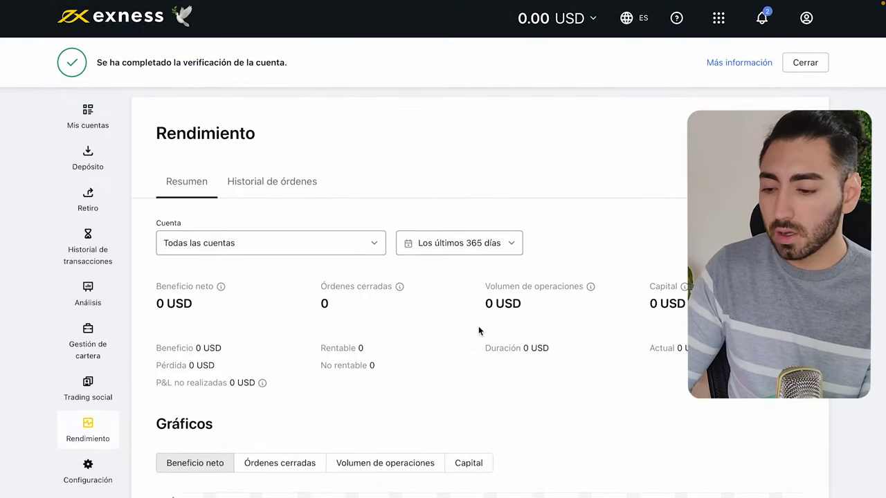
{"action": "scroll", "coordinate": [478, 331], "scroll_direction": "down", "scroll_amount": 1}
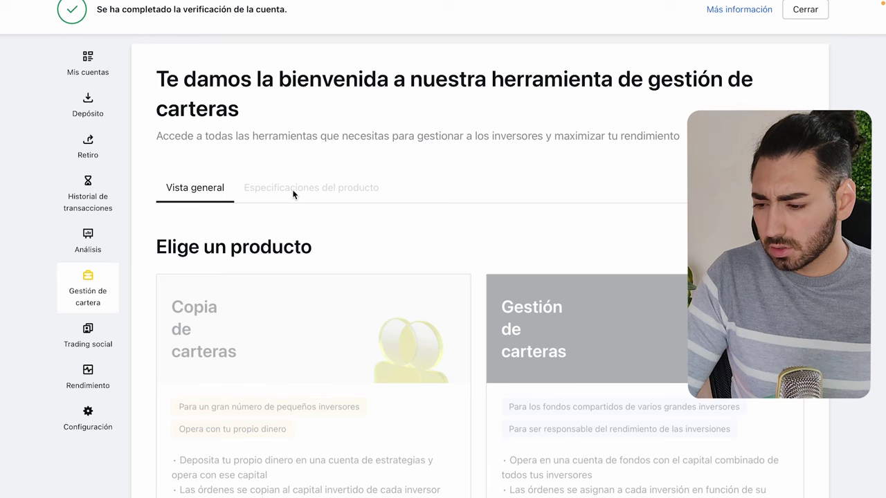
Scroll through the portfolio management product cards and the Ventajas section.
{"action": "scroll", "coordinate": [267, 291], "scroll_direction": "down", "scroll_amount": 3}
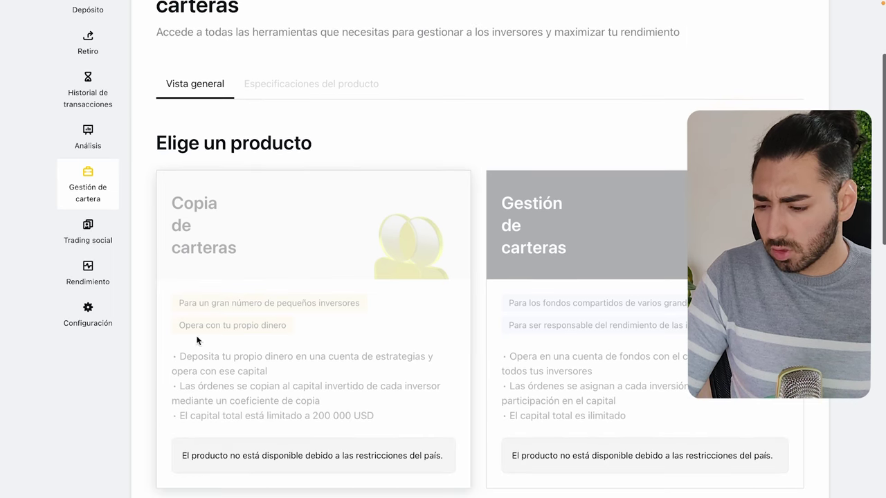
{"action": "scroll", "coordinate": [661, 330], "scroll_direction": "down", "scroll_amount": 5}
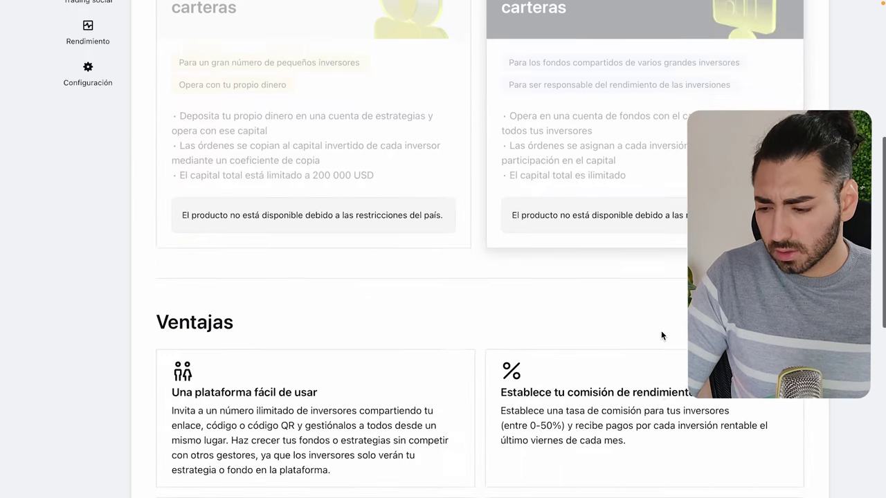
{"action": "scroll", "coordinate": [661, 331], "scroll_direction": "up", "scroll_amount": 4}
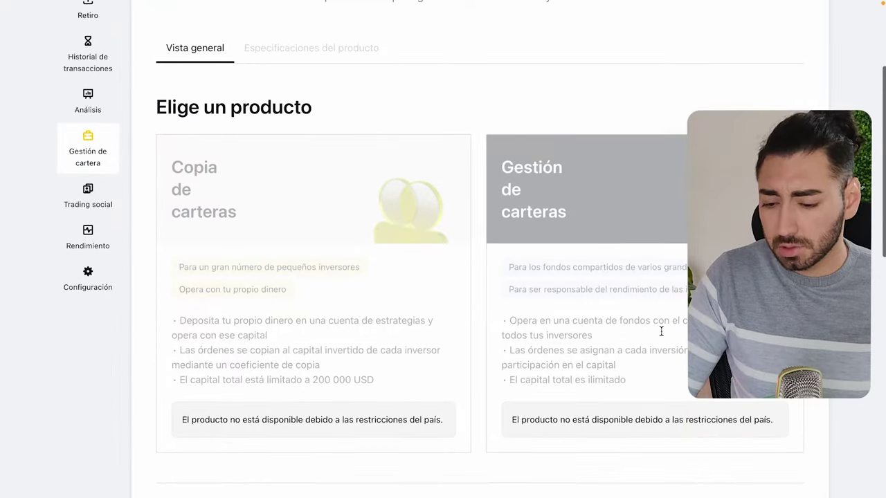
{"action": "scroll", "coordinate": [504, 358], "scroll_direction": "down", "scroll_amount": 5}
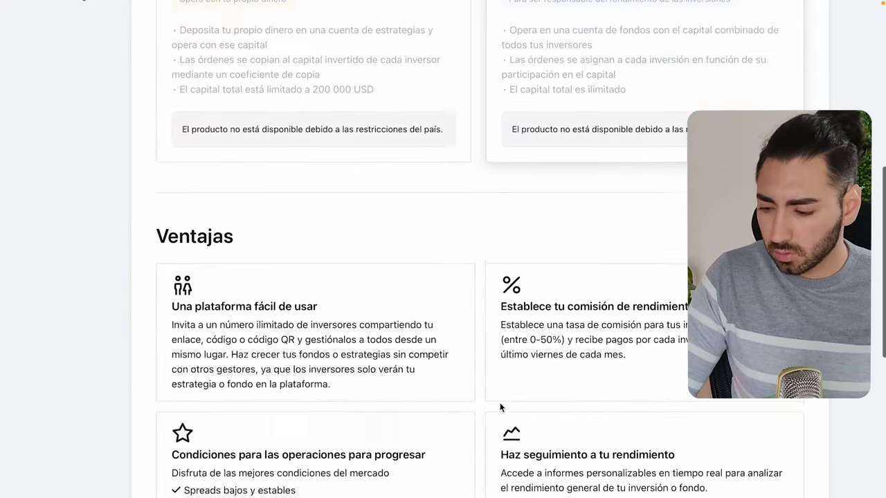
{"action": "scroll", "coordinate": [500, 406], "scroll_direction": "down", "scroll_amount": 4}
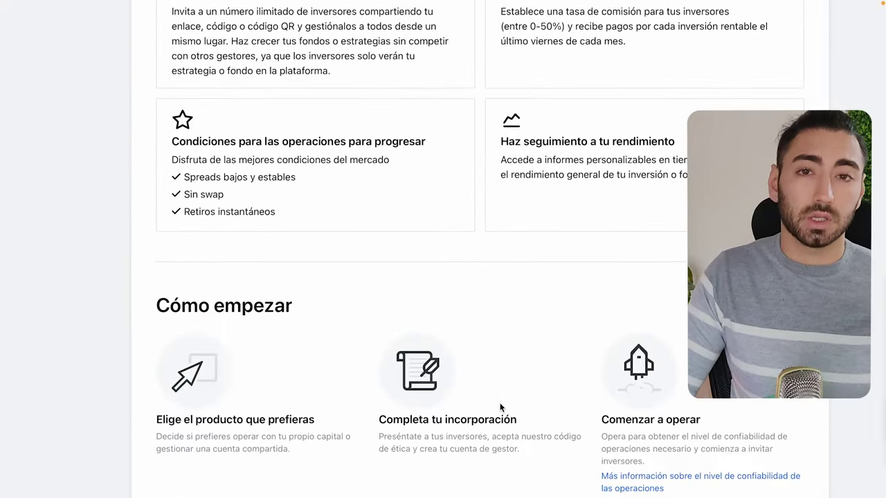
{"action": "scroll", "coordinate": [499, 407], "scroll_direction": "up", "scroll_amount": 8}
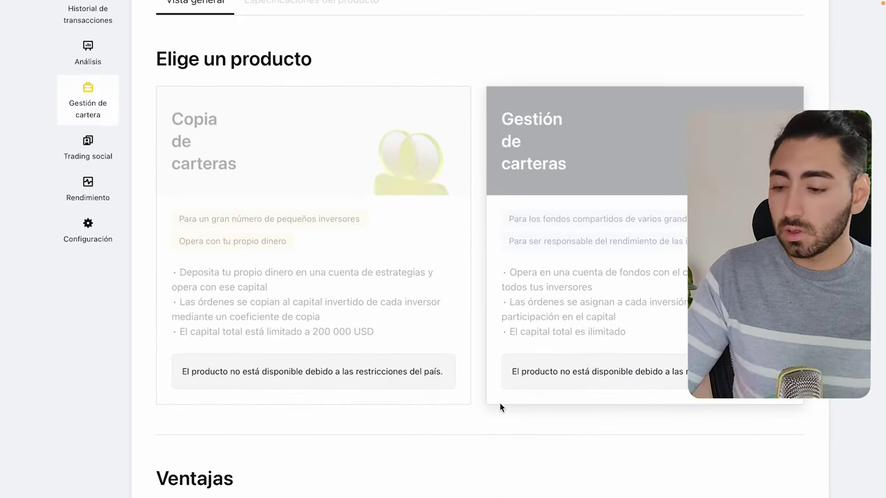
{"action": "scroll", "coordinate": [131, 340], "scroll_direction": "up", "scroll_amount": 4}
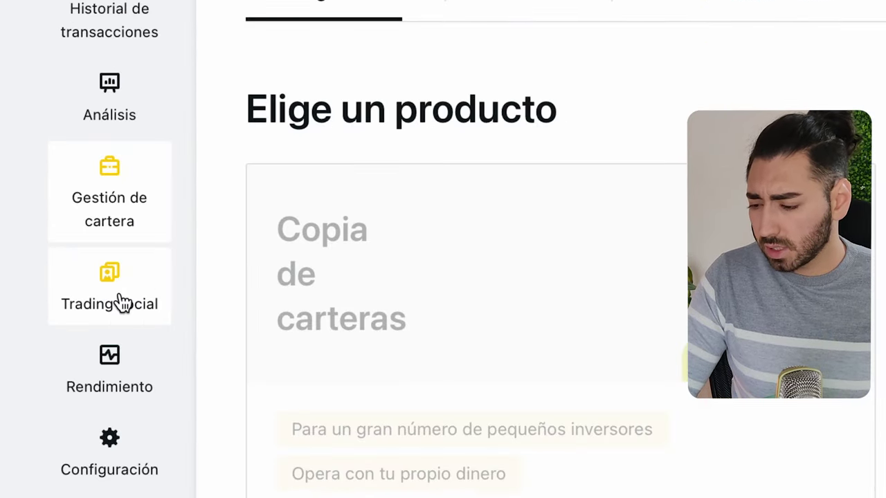
Open Trading social and confirm Sus estrategias lists no strategies yet.
{"action": "left_click", "coordinate": [93, 396]}
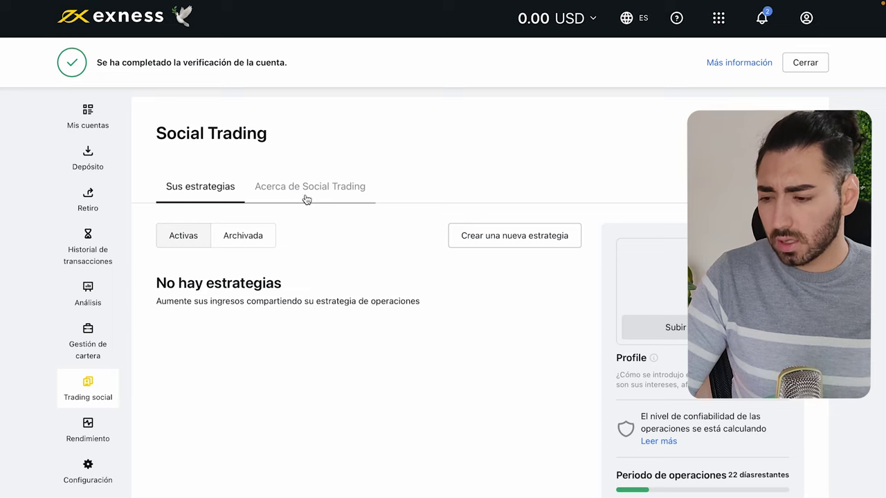
{"action": "scroll", "coordinate": [306, 199], "scroll_direction": "down", "scroll_amount": 5}
{"action": "scroll", "coordinate": [306, 199], "scroll_direction": "up", "scroll_amount": 5}
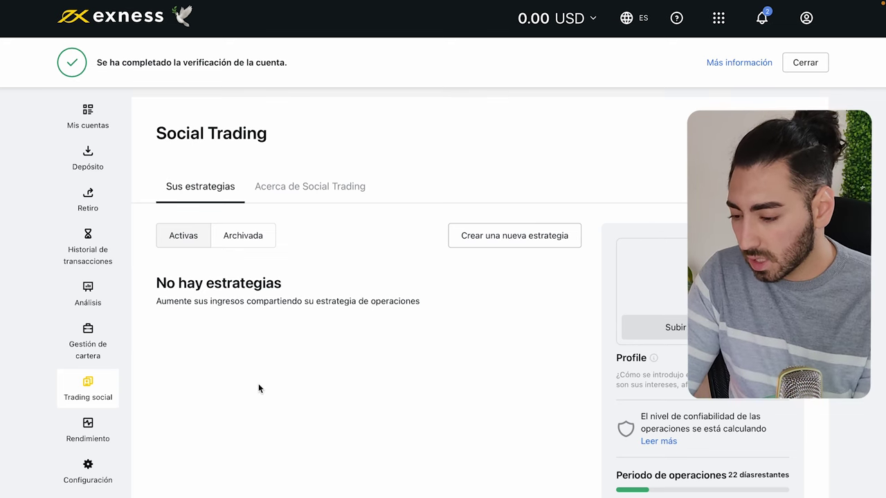
Switch to Acerca de Social Trading and scroll down to the DAY TRADE GOLD strategy cards.
{"action": "left_click", "coordinate": [307, 196]}
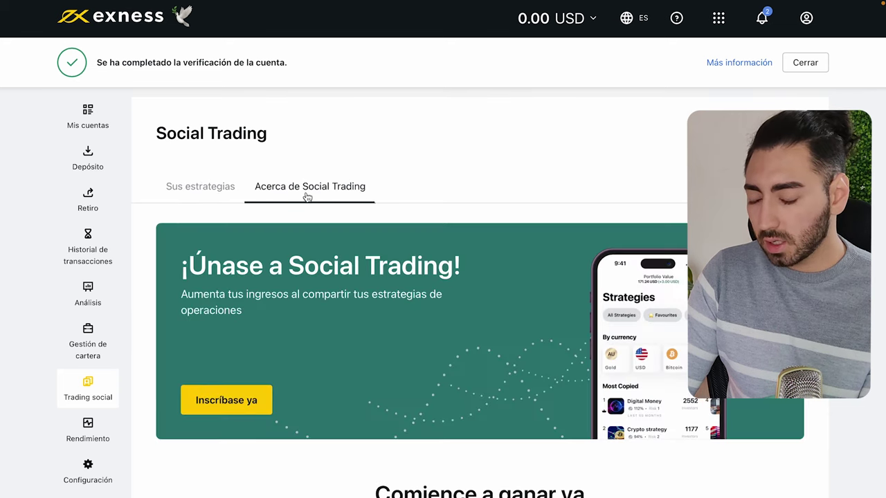
{"action": "scroll", "coordinate": [383, 372], "scroll_direction": "down", "scroll_amount": 5}
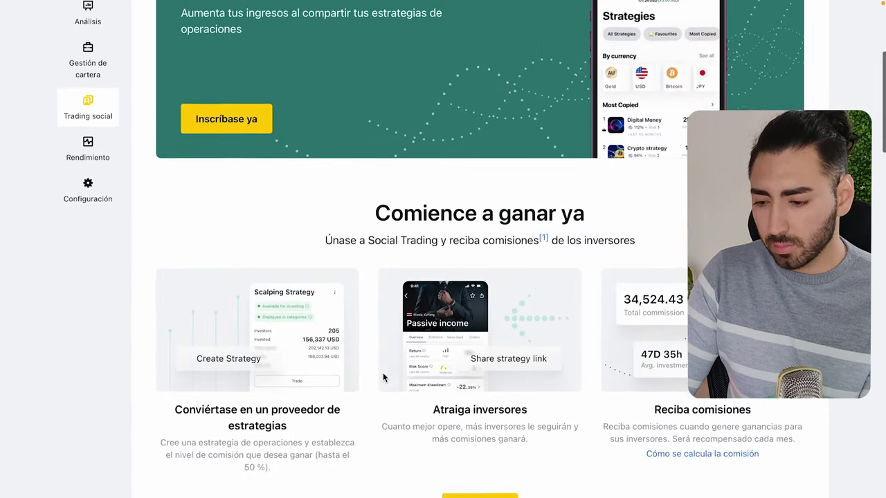
{"action": "scroll", "coordinate": [382, 372], "scroll_direction": "down", "scroll_amount": 4}
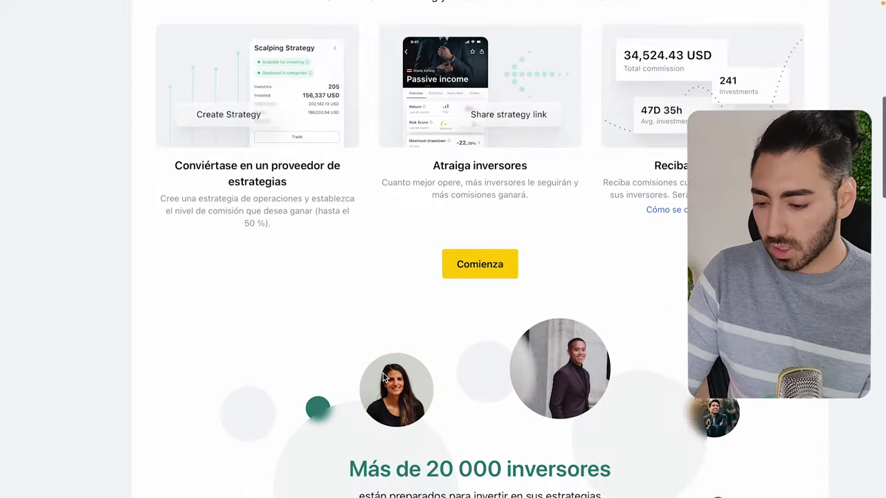
{"action": "scroll", "coordinate": [383, 376], "scroll_direction": "down", "scroll_amount": 4}
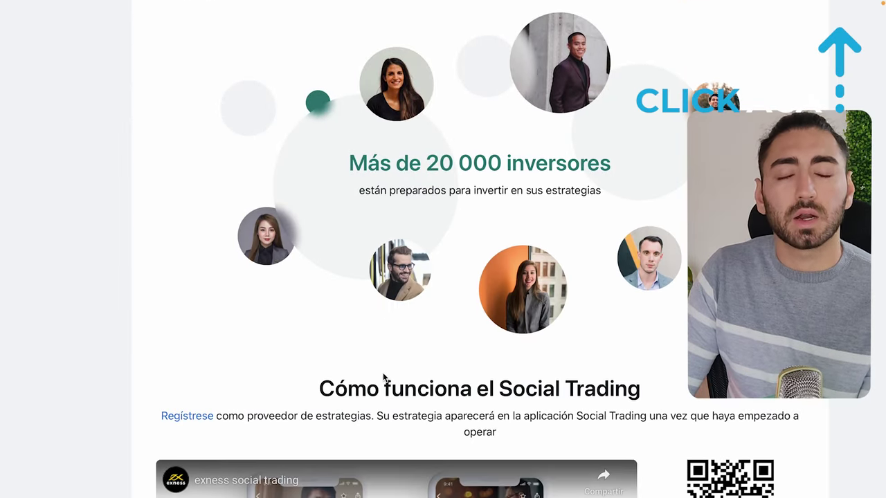
{"action": "scroll", "coordinate": [384, 376], "scroll_direction": "down", "scroll_amount": 1}
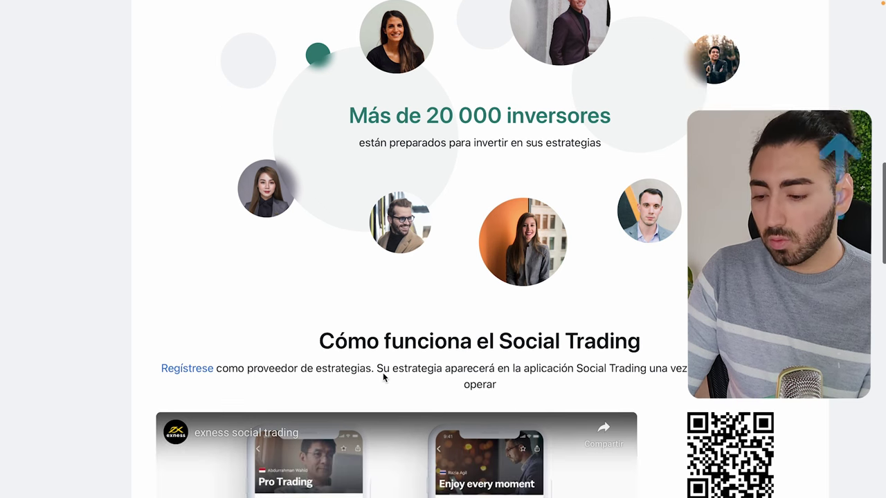
{"action": "scroll", "coordinate": [383, 374], "scroll_direction": "down", "scroll_amount": 3}
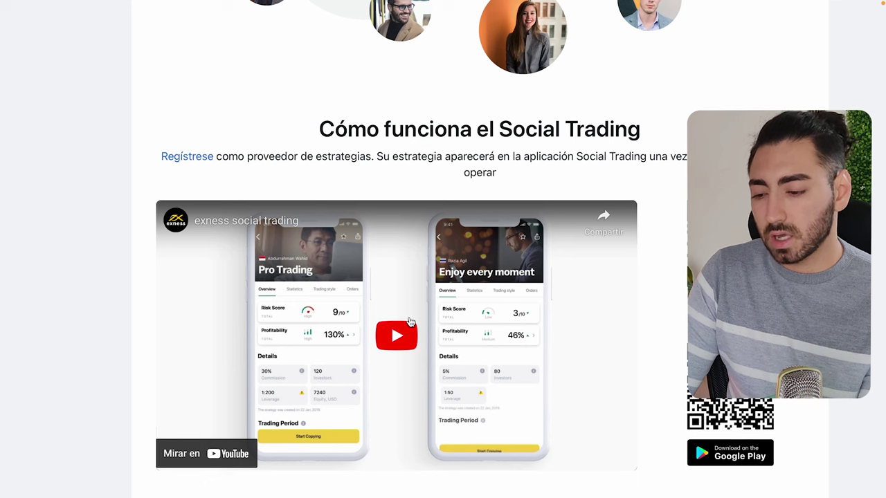
{"action": "scroll", "coordinate": [410, 322], "scroll_direction": "down", "scroll_amount": 1}
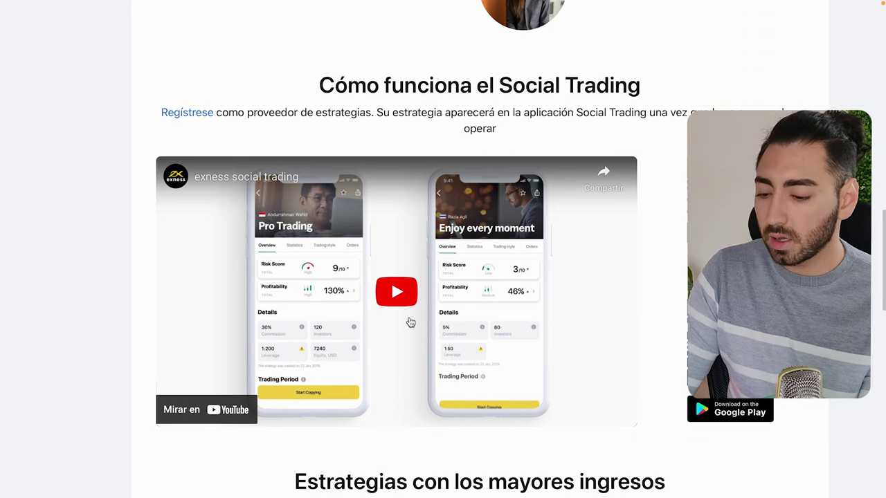
{"action": "scroll", "coordinate": [410, 322], "scroll_direction": "down", "scroll_amount": 5}
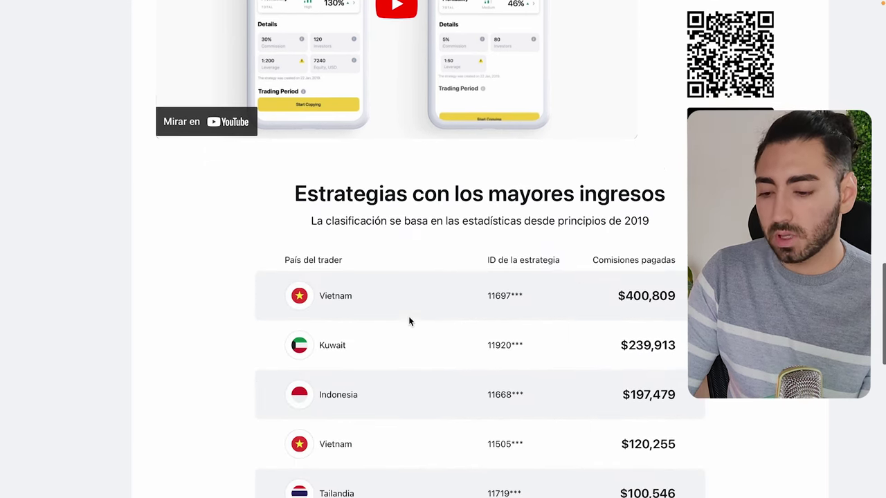
{"action": "scroll", "coordinate": [409, 321], "scroll_direction": "down", "scroll_amount": 5}
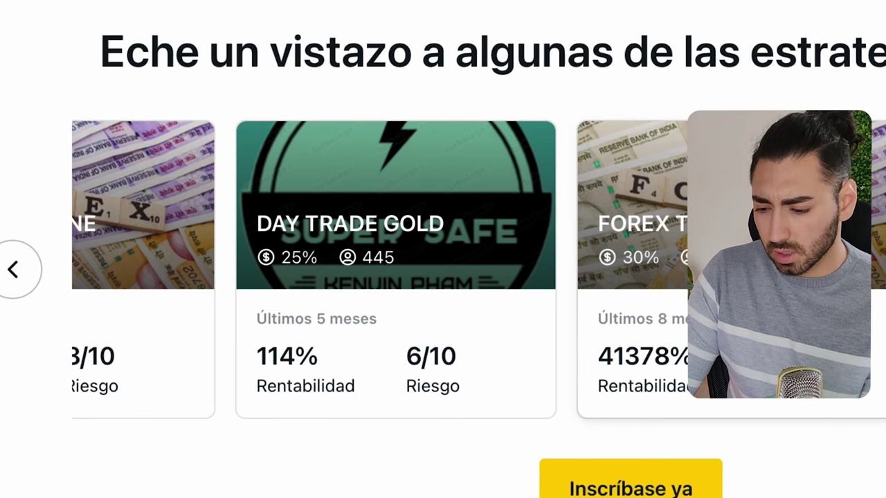
Open the DAY TRADE GOLD details with year 2023, noting its 117.46% return.
{"action": "left_click", "coordinate": [488, 353]}
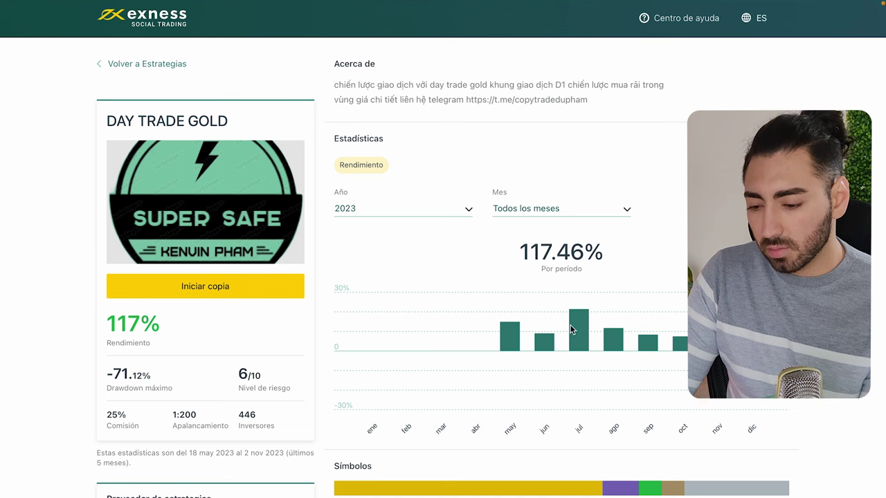
{"action": "left_click", "coordinate": [537, 211]}
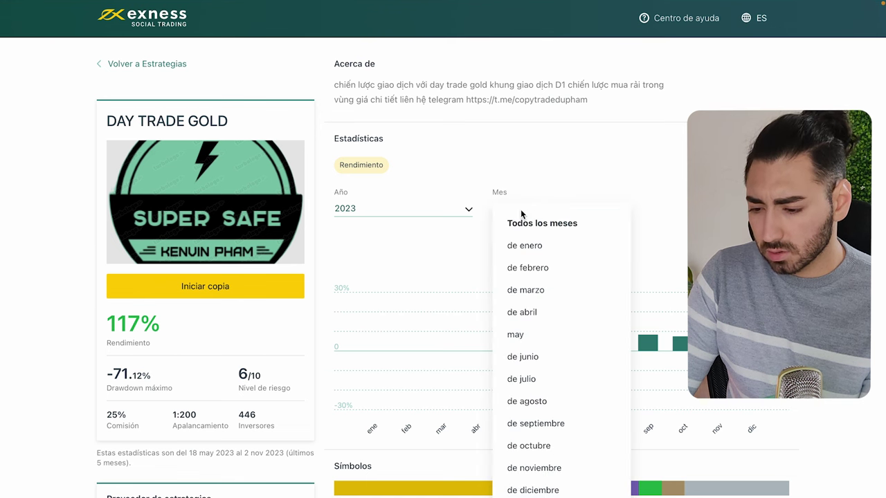
{"action": "left_click", "coordinate": [473, 200]}
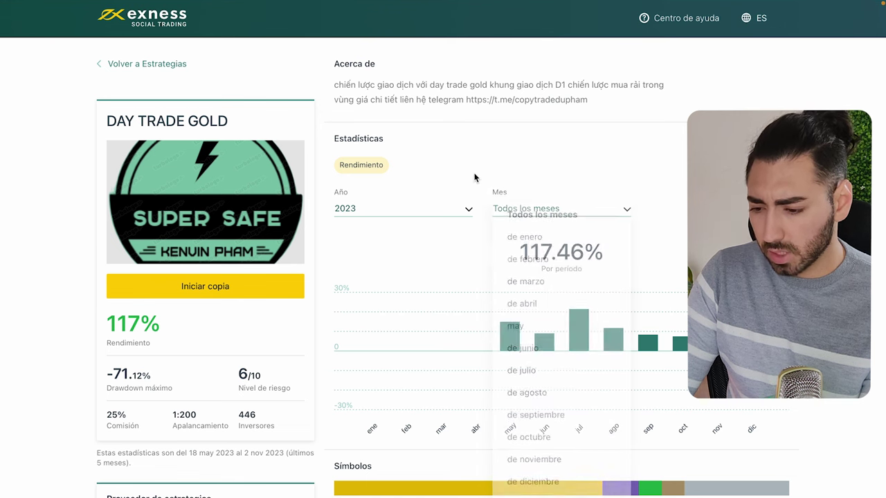
{"action": "left_click", "coordinate": [444, 206]}
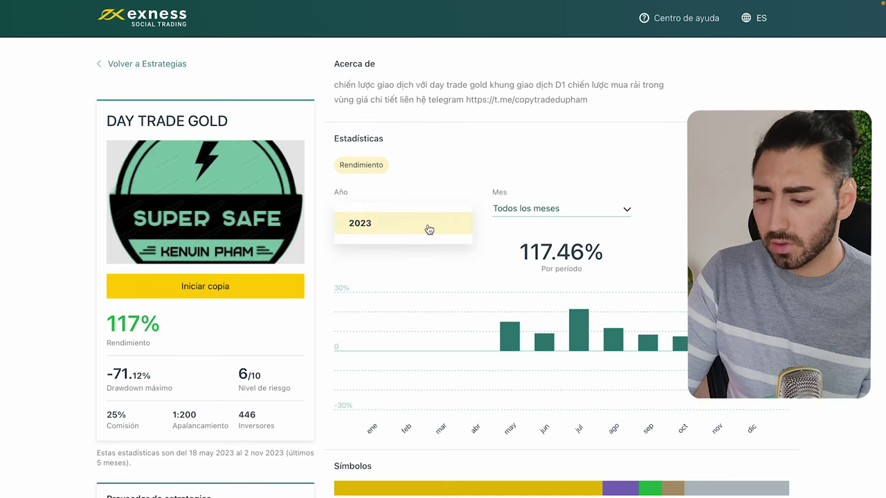
{"action": "left_click", "coordinate": [429, 229]}
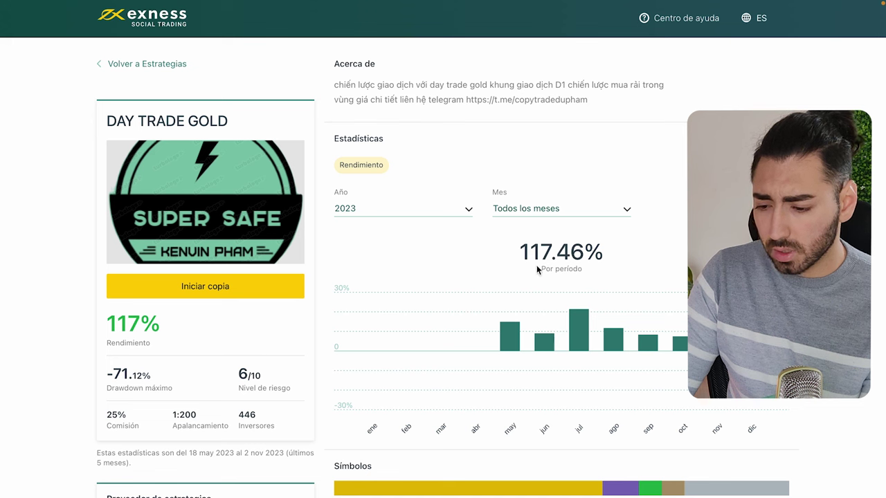
{"action": "left_click_drag", "start_coordinate": [520, 255], "coordinate": [607, 257]}
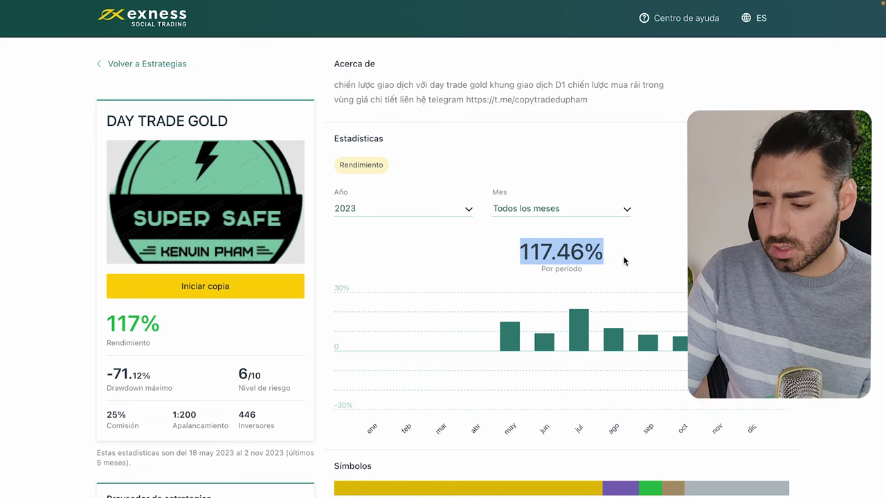
{"action": "left_click", "coordinate": [623, 260]}
Filter the statistics to October 2023 and note the 7.48% monthly return.
{"action": "left_click", "coordinate": [599, 217]}
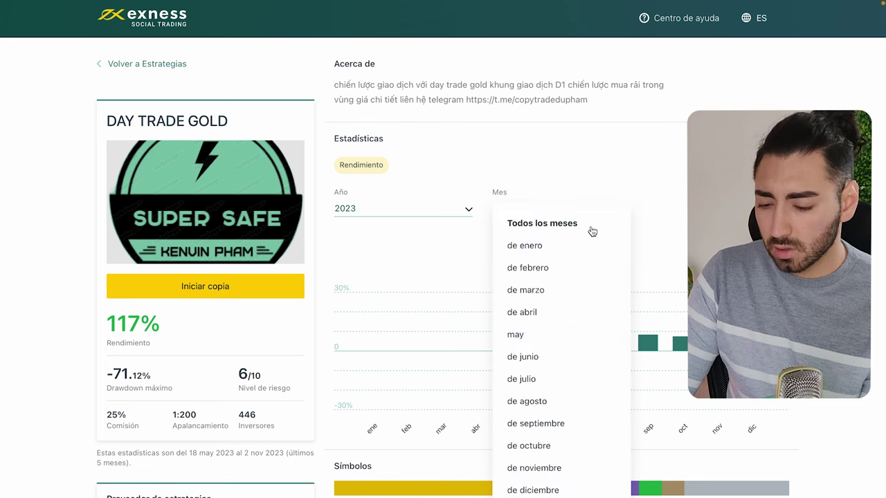
{"action": "left_click", "coordinate": [546, 445]}
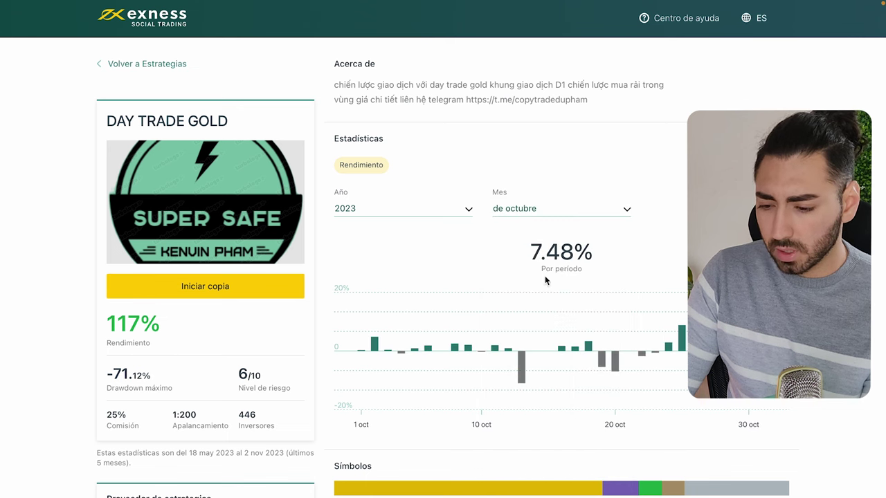
{"action": "left_click_drag", "start_coordinate": [533, 253], "coordinate": [587, 256]}
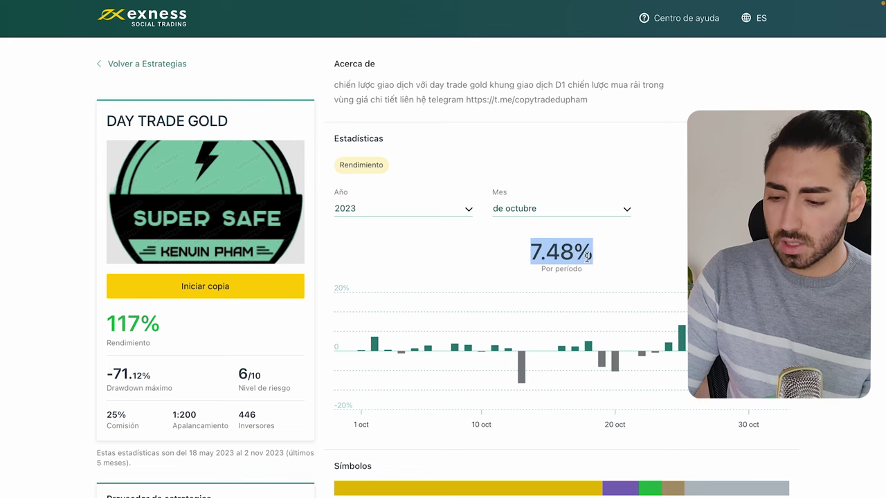
{"action": "left_click", "coordinate": [619, 274]}
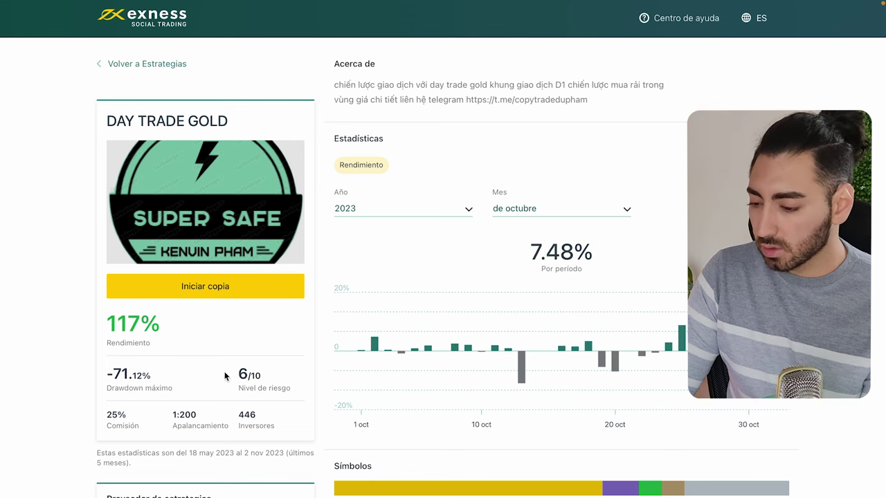
{"action": "scroll", "coordinate": [148, 397], "scroll_direction": "down", "scroll_amount": 3}
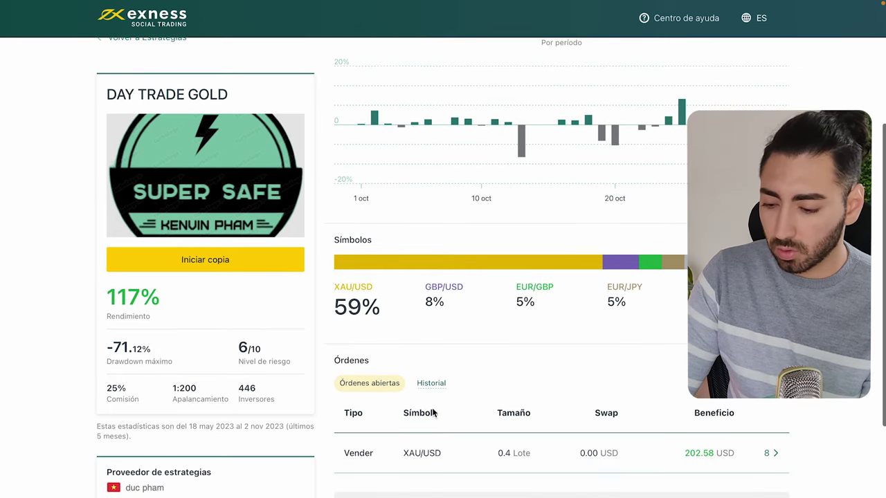
{"action": "scroll", "coordinate": [431, 412], "scroll_direction": "down", "scroll_amount": 1}
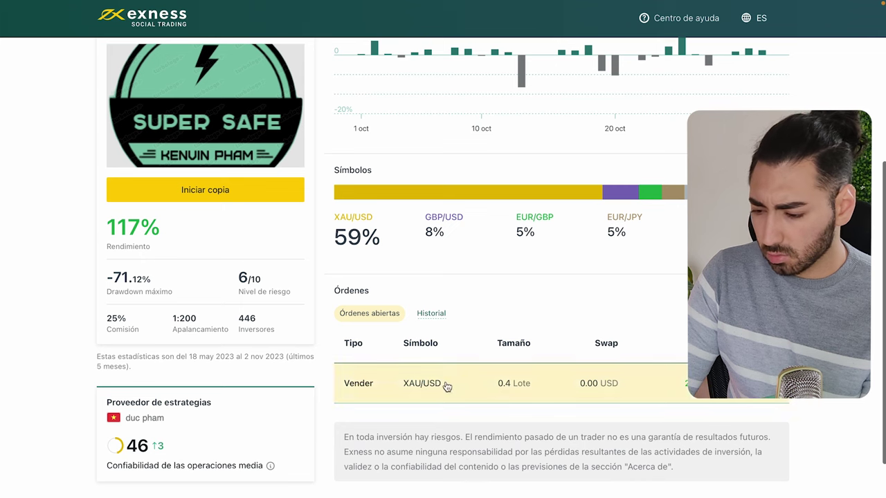
{"action": "scroll", "coordinate": [267, 333], "scroll_direction": "up", "scroll_amount": 1}
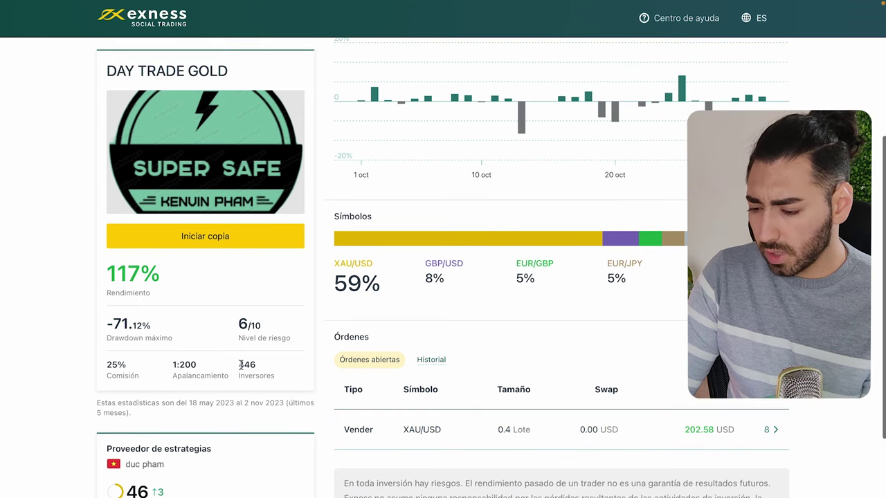
{"action": "left_click_drag", "start_coordinate": [241, 364], "coordinate": [257, 367]}
{"action": "left_click", "coordinate": [265, 371]}
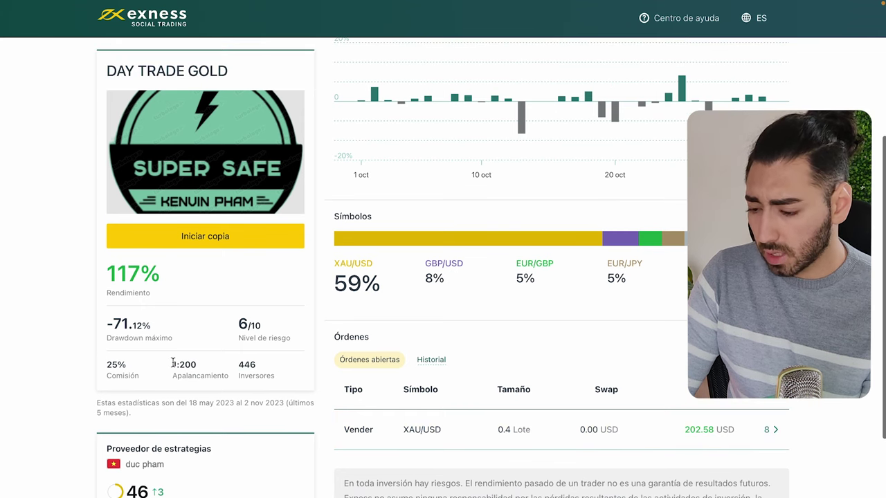
{"action": "left_click_drag", "start_coordinate": [173, 364], "coordinate": [197, 365]}
{"action": "left_click_drag", "start_coordinate": [107, 365], "coordinate": [131, 365]}
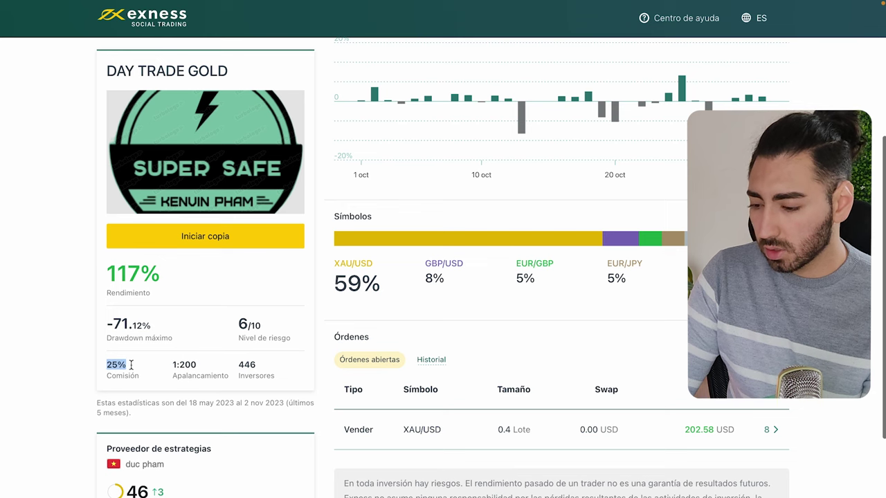
{"action": "left_click", "coordinate": [131, 365]}
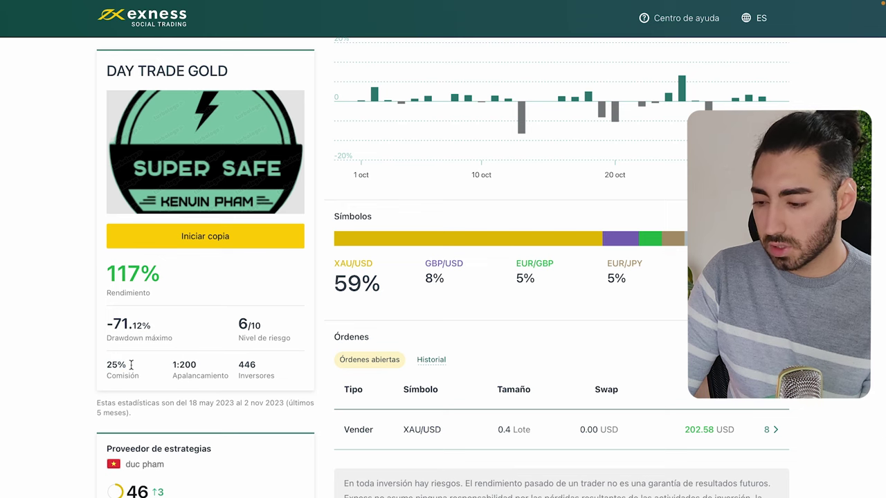
{"action": "scroll", "coordinate": [131, 365], "scroll_direction": "up", "scroll_amount": 1}
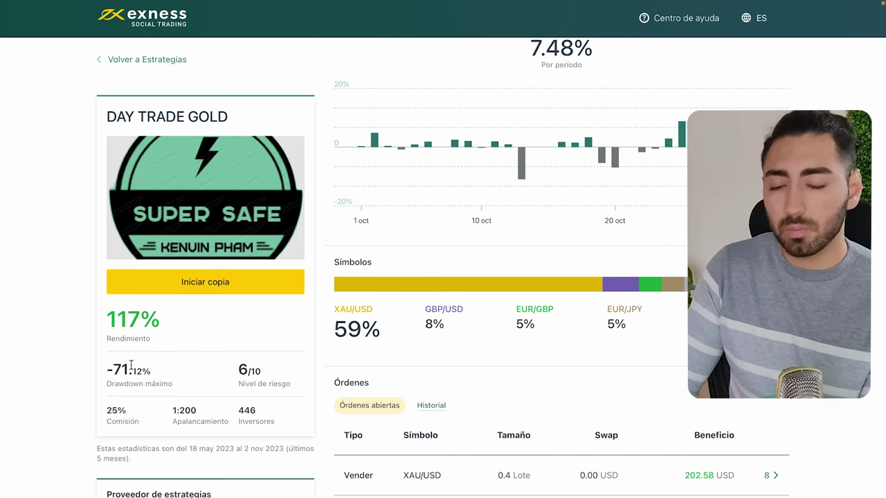
{"action": "double_click", "coordinate": [109, 411]}
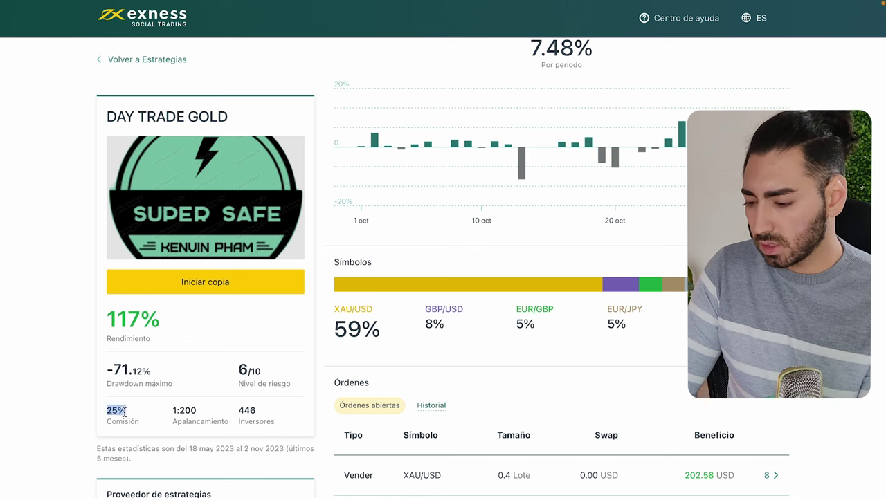
{"action": "left_click", "coordinate": [128, 415]}
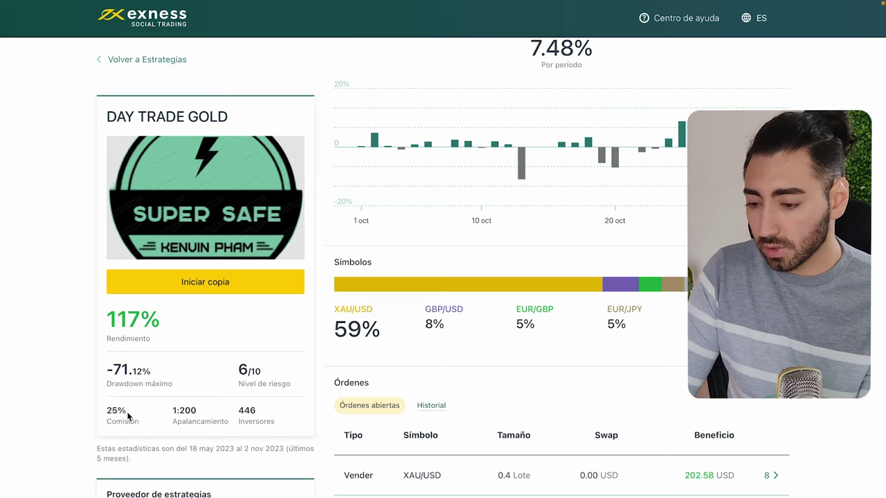
{"action": "scroll", "coordinate": [128, 415], "scroll_direction": "up", "scroll_amount": 3}
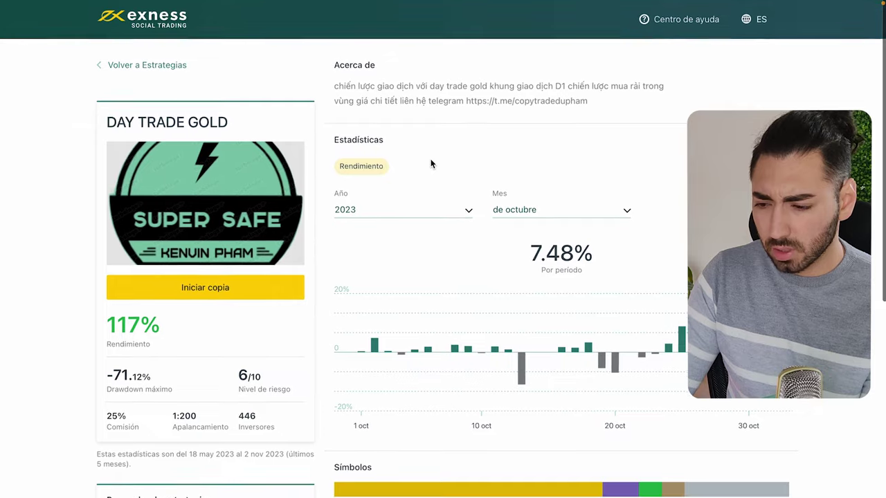
{"action": "mouse_move", "coordinate": [495, 1]}
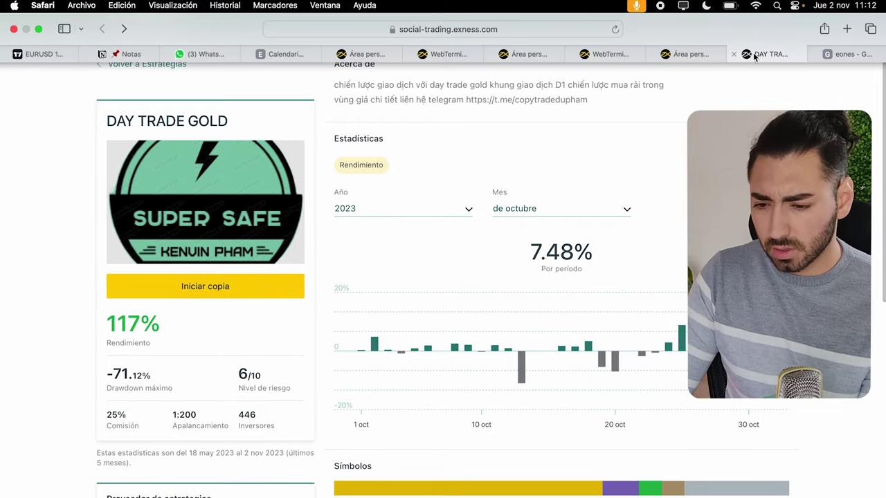
Leave the DAY TRADE GOLD page and start a new strategy via Inscríbase ya.
{"action": "left_click", "coordinate": [734, 54]}
{"action": "left_click", "coordinate": [193, 191]}
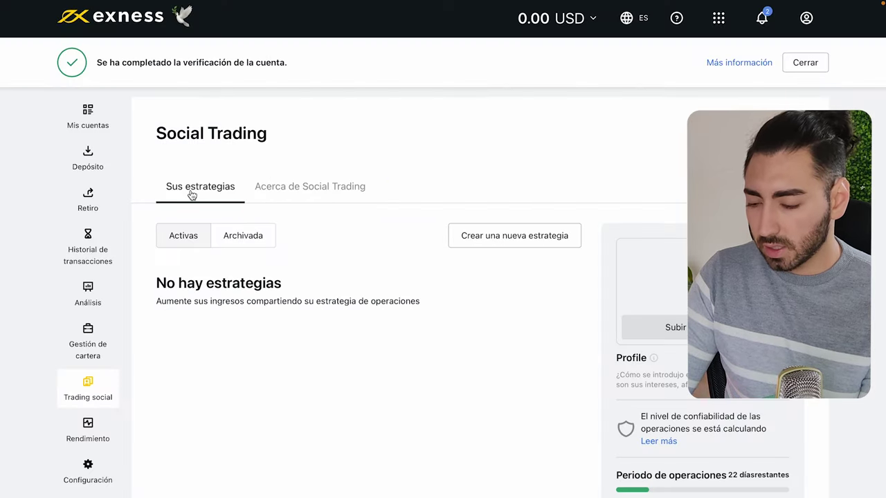
{"action": "left_click", "coordinate": [287, 188]}
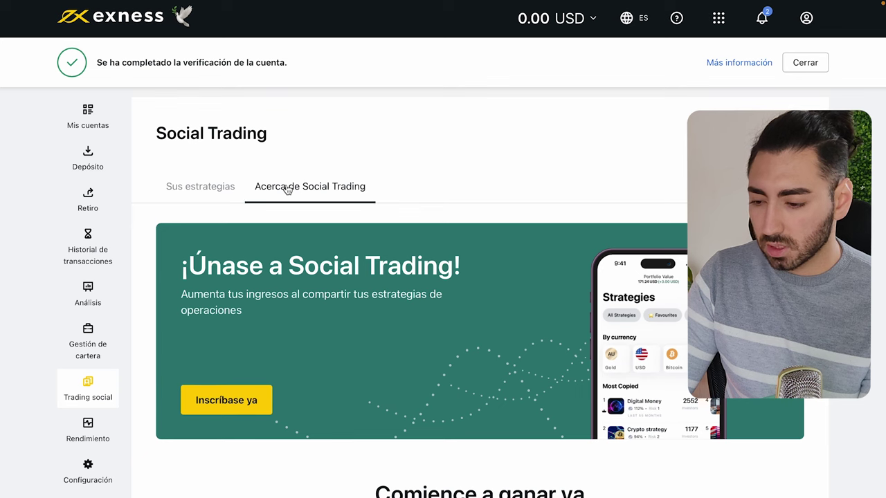
{"action": "left_click", "coordinate": [208, 402]}
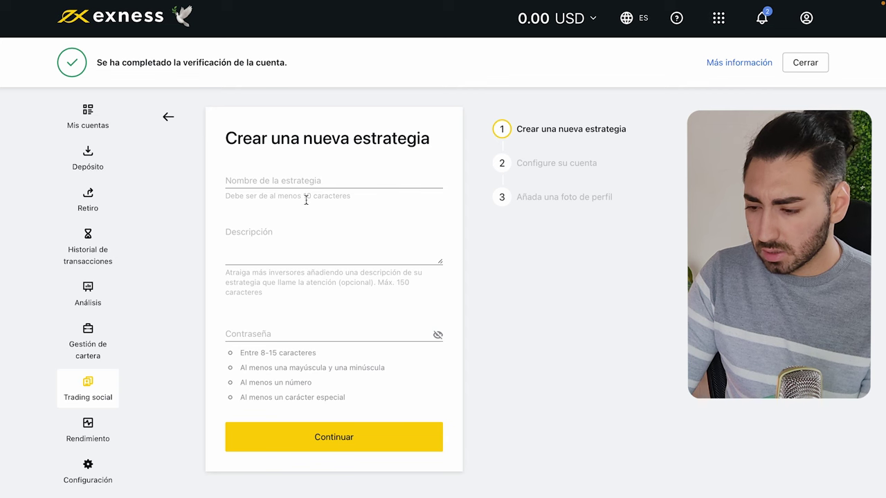
Enter 'Inverarg 3' as the strategy name.
{"action": "left_click", "coordinate": [296, 183]}
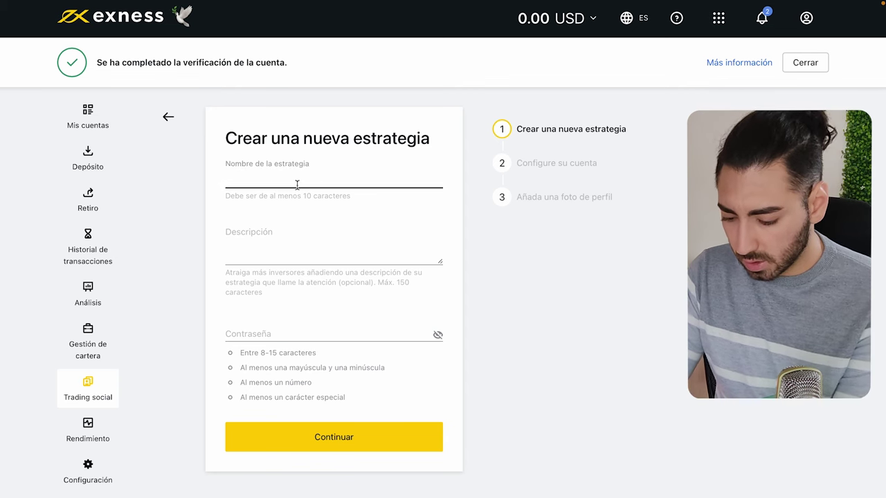
{"action": "type", "text": "Inverarg 3.0"}
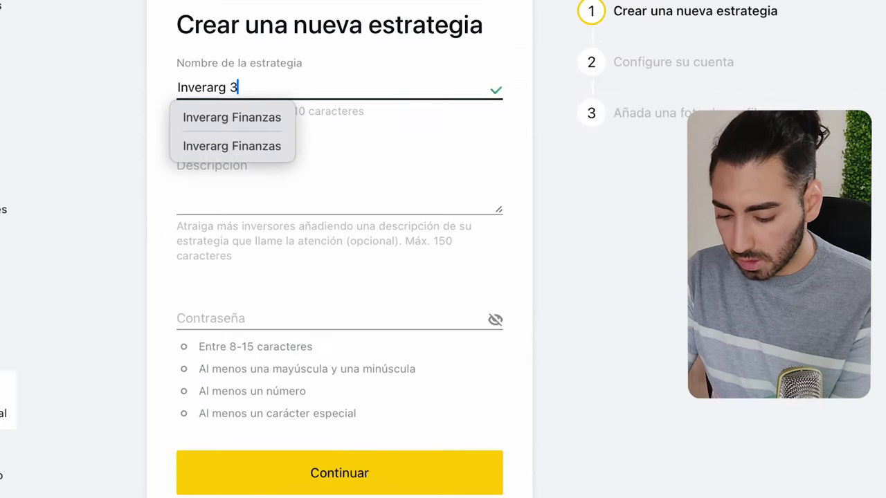
{"action": "left_click", "coordinate": [277, 206]}
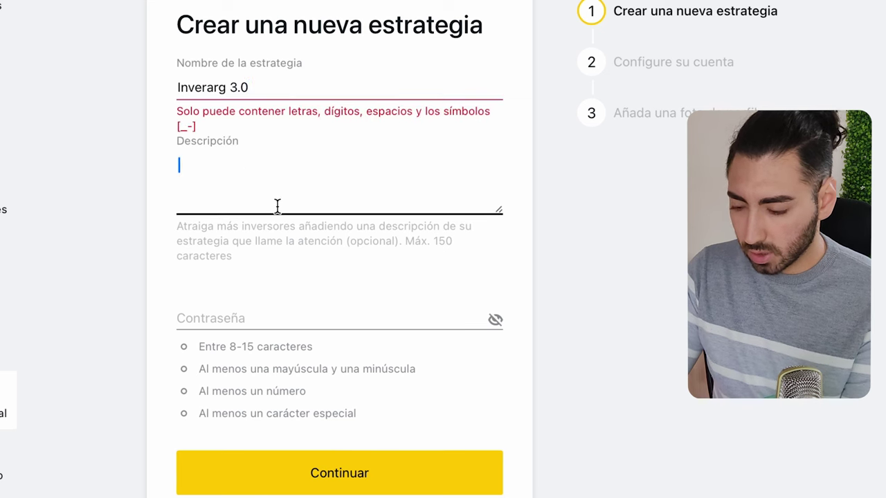
{"action": "left_click", "coordinate": [325, 87]}
{"action": "key", "text": "BackSpace"}
{"action": "key", "text": "BackSpace"}
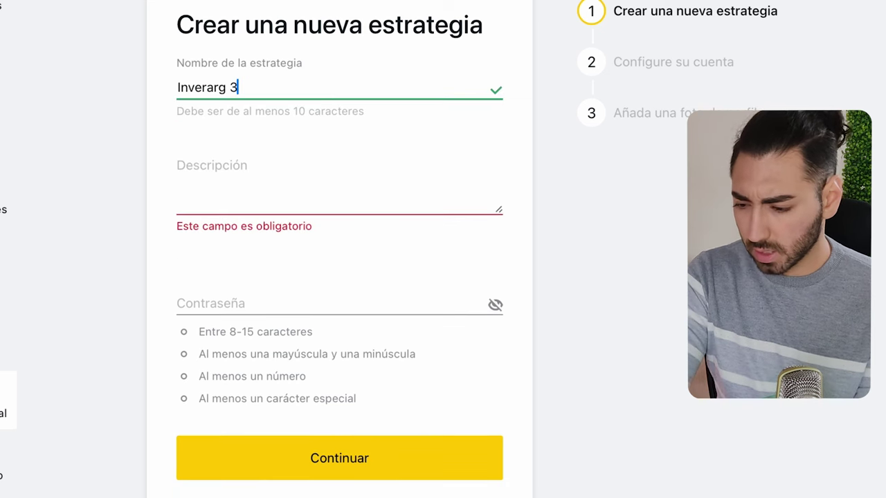
Describe it as 'Acción de precio y liquidez institucional.', enter the strategy password, and continue.
{"action": "left_click", "coordinate": [227, 205]}
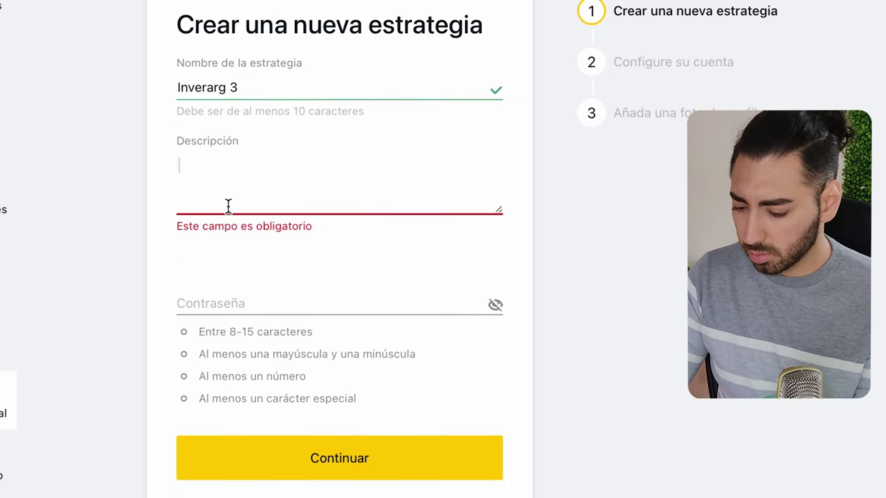
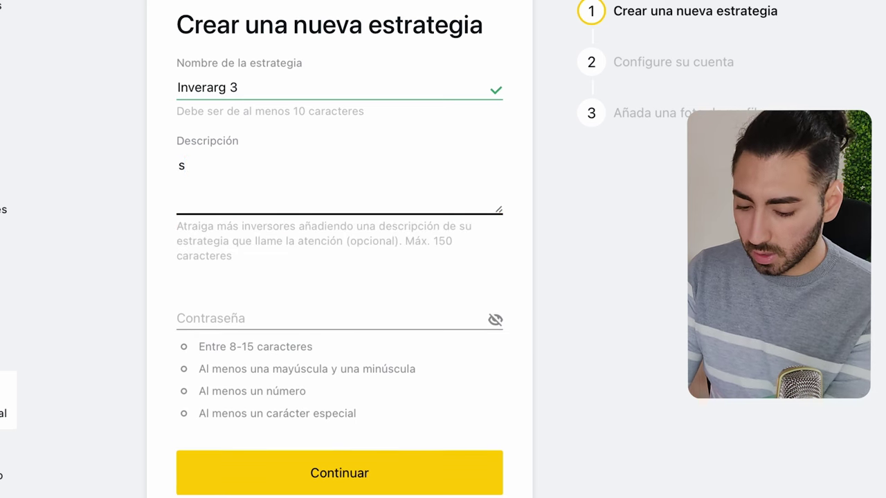
{"action": "key", "text": "BackSpace"}
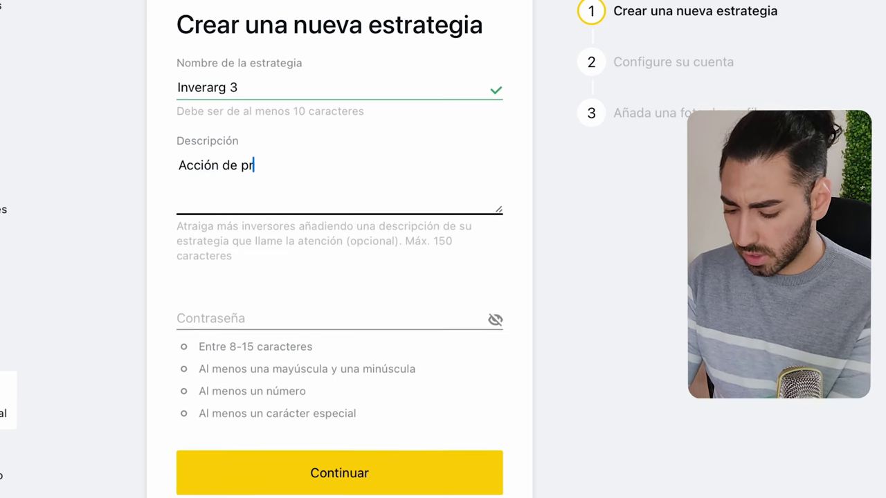
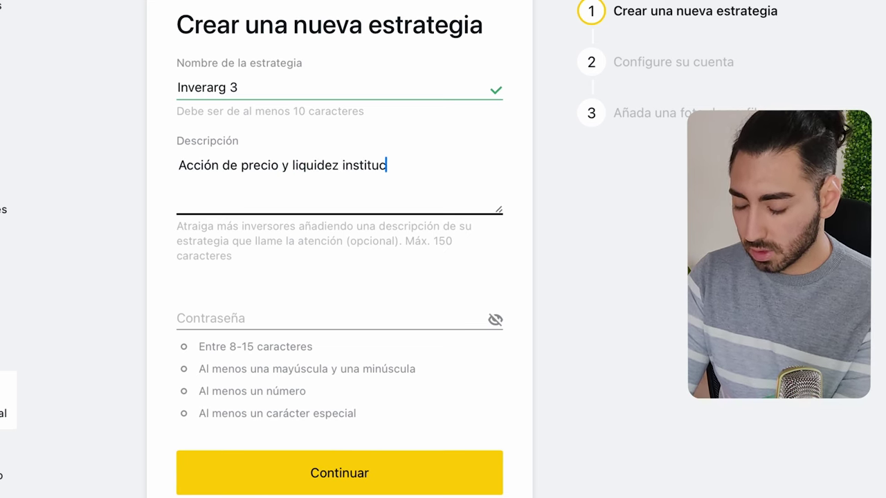
{"action": "key", "text": "Tab"}
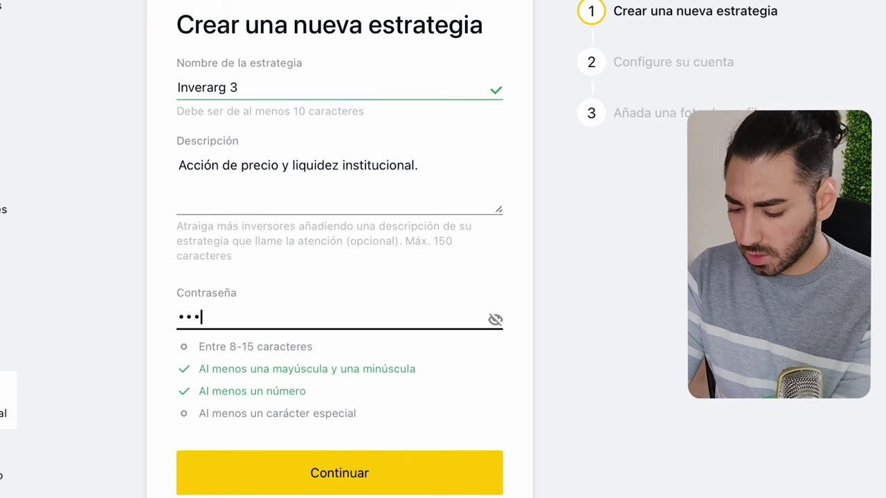
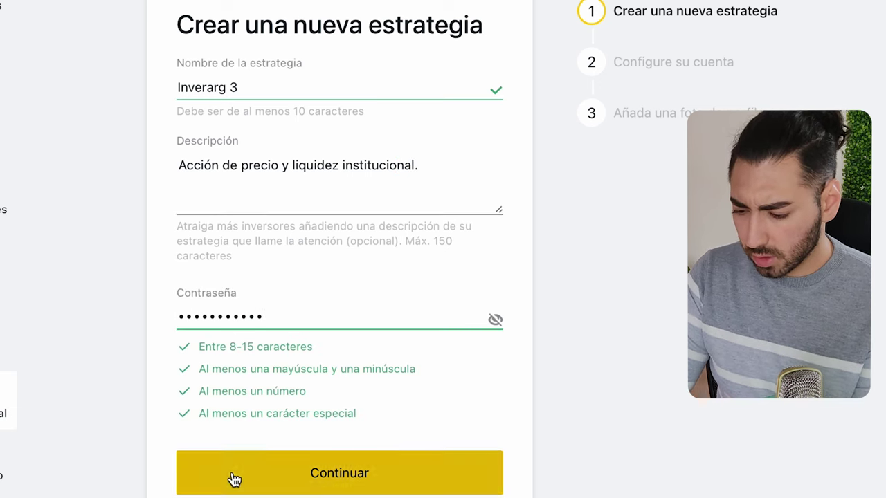
{"action": "left_click", "coordinate": [233, 478]}
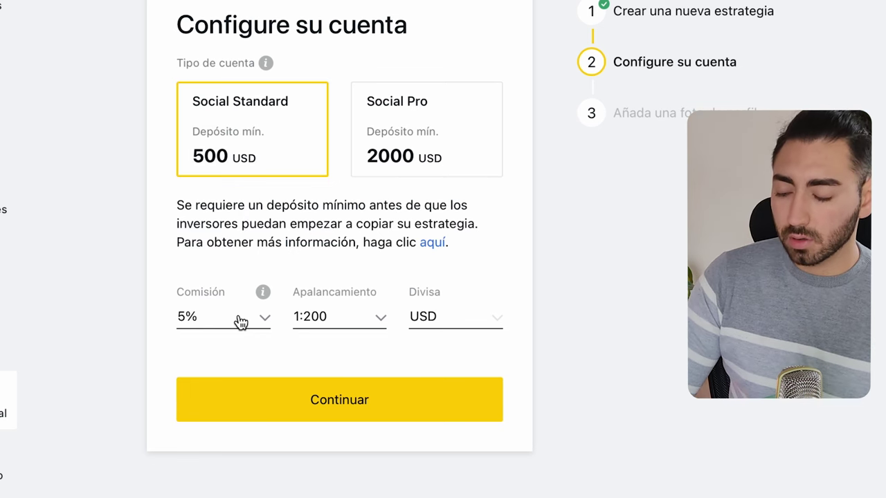
Set the Social Standard account commission to 5%, keeping 1:200 leverage and USD, then continue.
{"action": "left_click", "coordinate": [241, 322]}
{"action": "scroll", "coordinate": [212, 366], "scroll_direction": "down", "scroll_amount": 5}
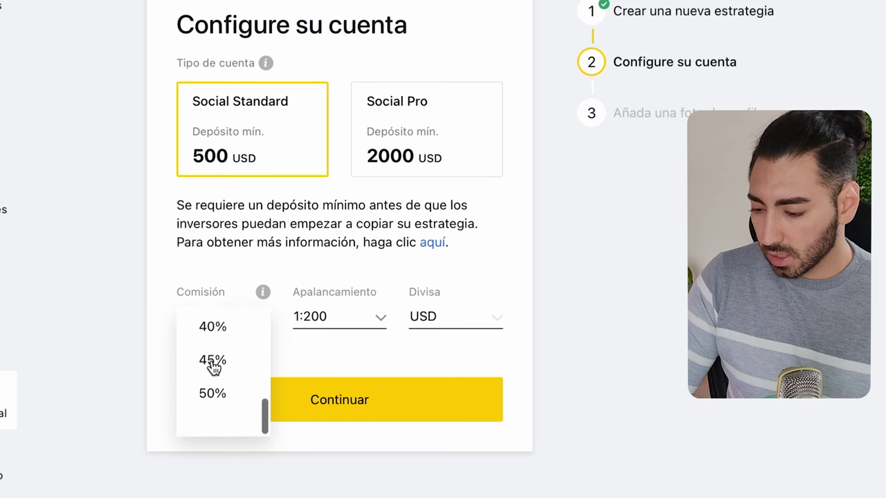
{"action": "scroll", "coordinate": [212, 367], "scroll_direction": "up", "scroll_amount": 5}
{"action": "left_click", "coordinate": [212, 367]}
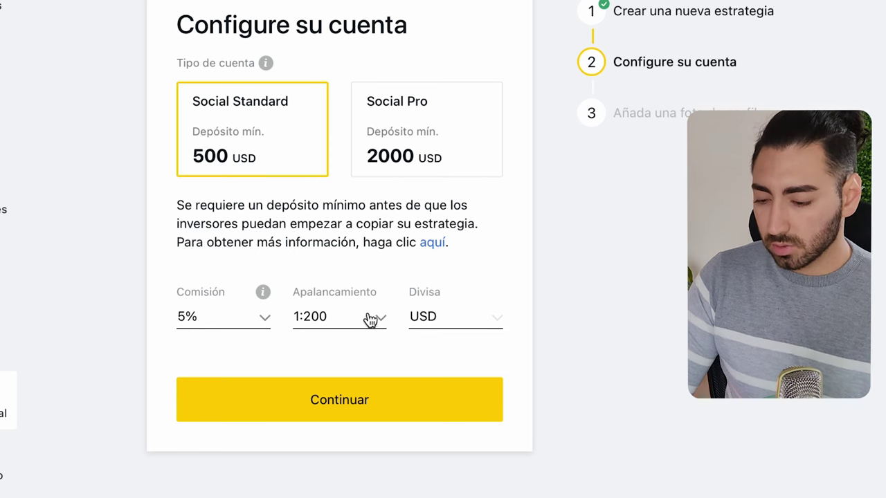
{"action": "left_click", "coordinate": [240, 328]}
{"action": "left_click", "coordinate": [212, 350]}
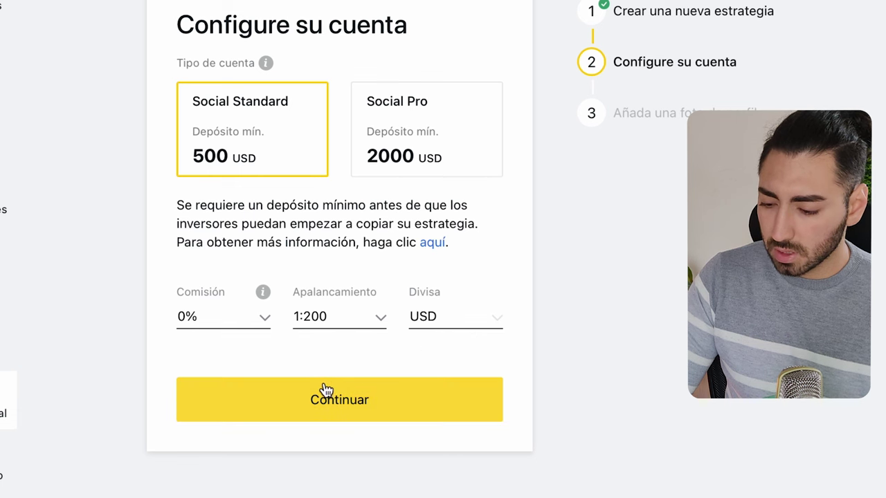
{"action": "left_click", "coordinate": [260, 331]}
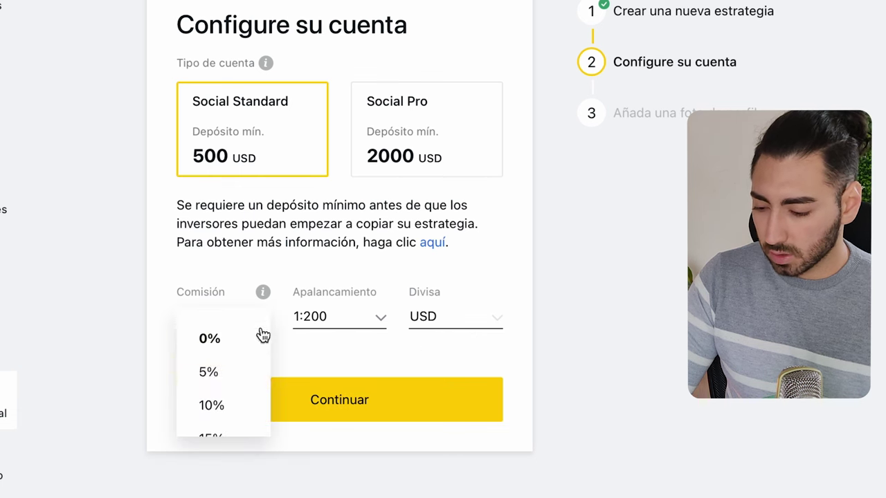
{"action": "left_click", "coordinate": [228, 379]}
{"action": "left_click", "coordinate": [258, 407]}
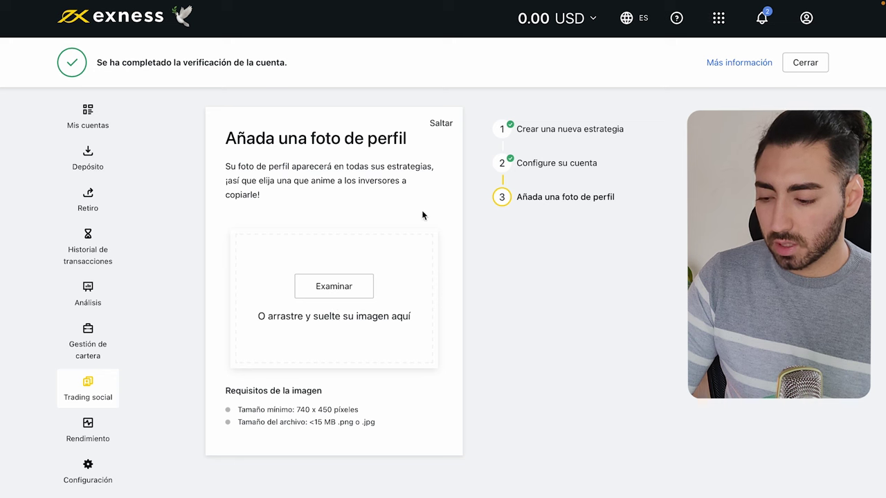
Skip the profile photo to finish creating the Inverarg 3 strategy.
{"action": "left_click", "coordinate": [440, 124]}
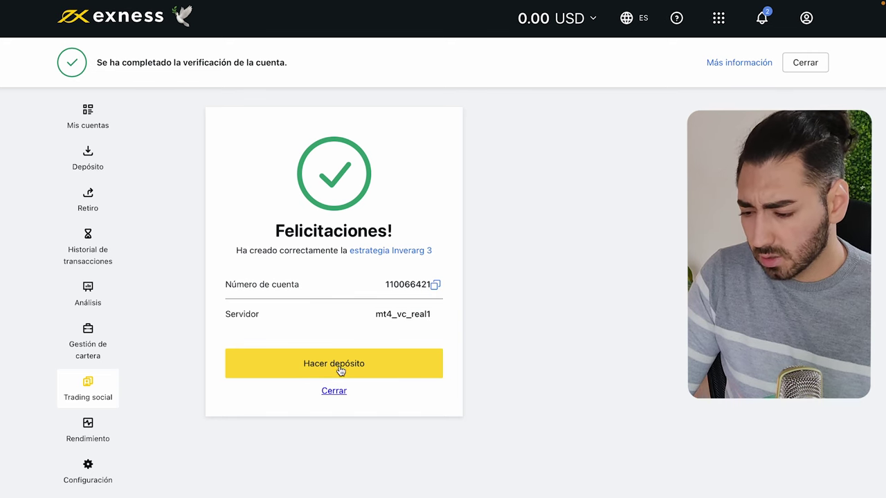
Dismiss the Felicitaciones confirmation and check why Inverarg 3 shows No disponible para invertir.
{"action": "left_click", "coordinate": [337, 391]}
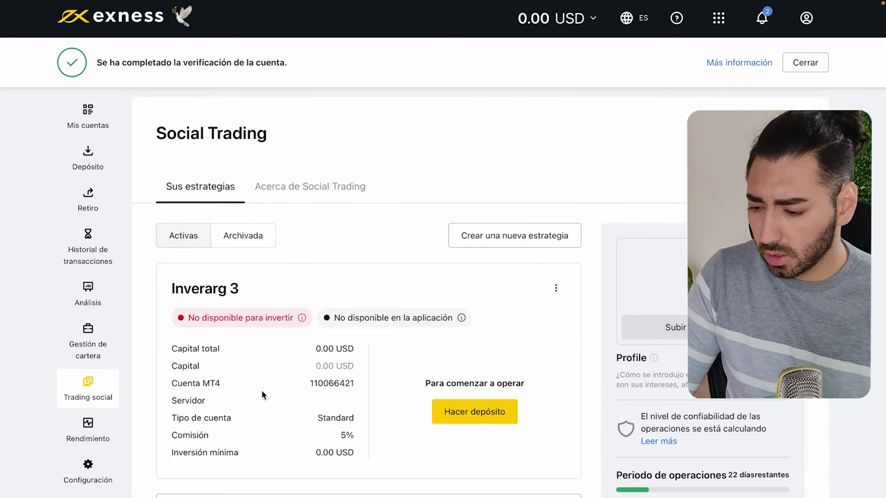
{"action": "scroll", "coordinate": [357, 378], "scroll_direction": "down", "scroll_amount": 2}
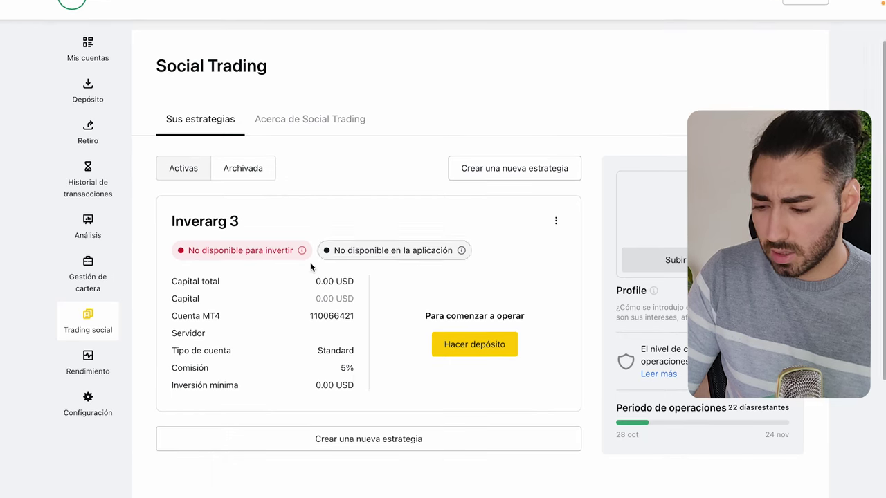
{"action": "mouse_move", "coordinate": [302, 247]}
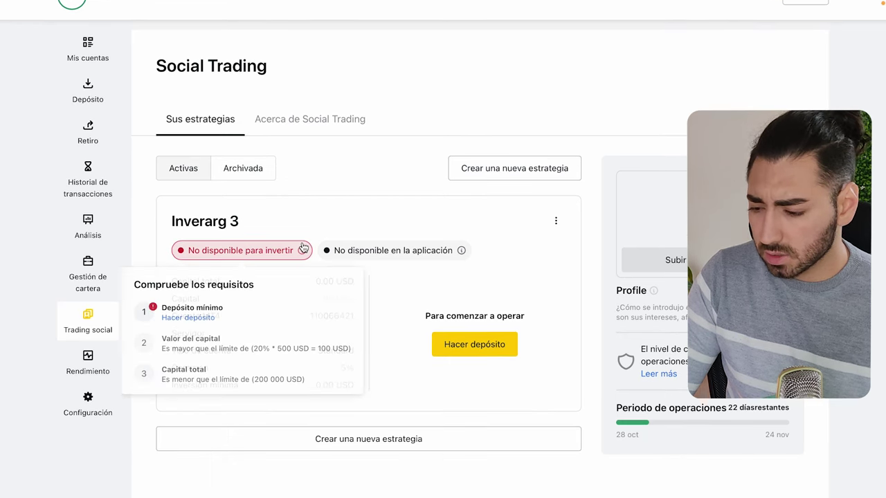